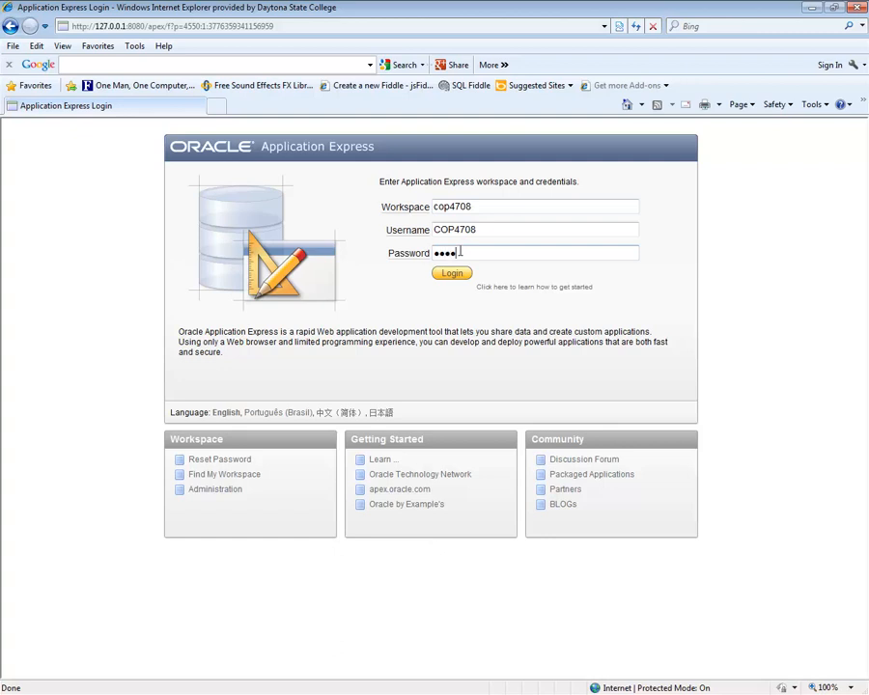
- Log in to the COP4708 workspace and open the SQL Workshop's Object Browser
{"action": "key", "text": "Return"}
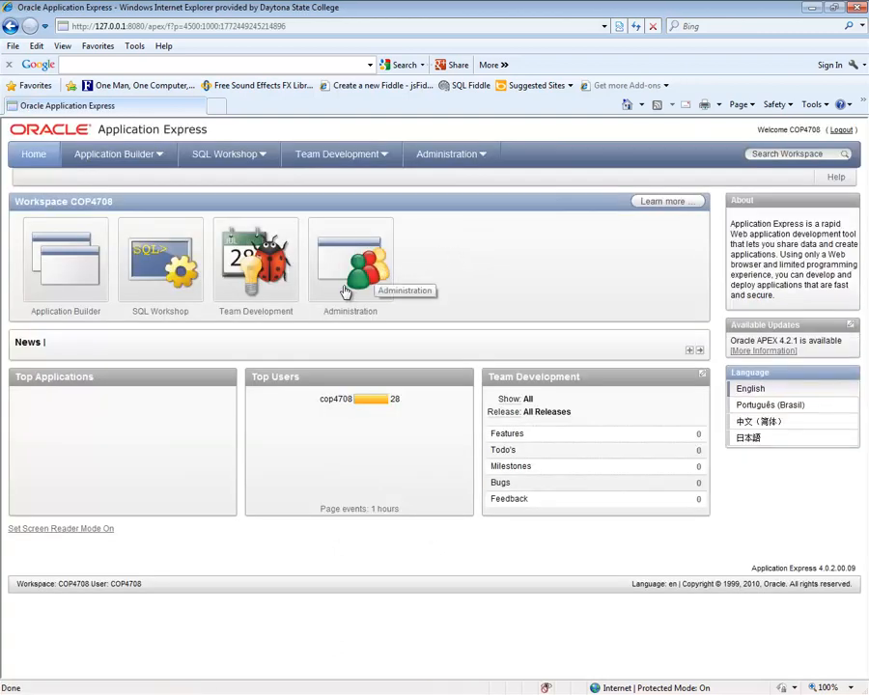
{"action": "left_click", "coordinate": [155, 303]}
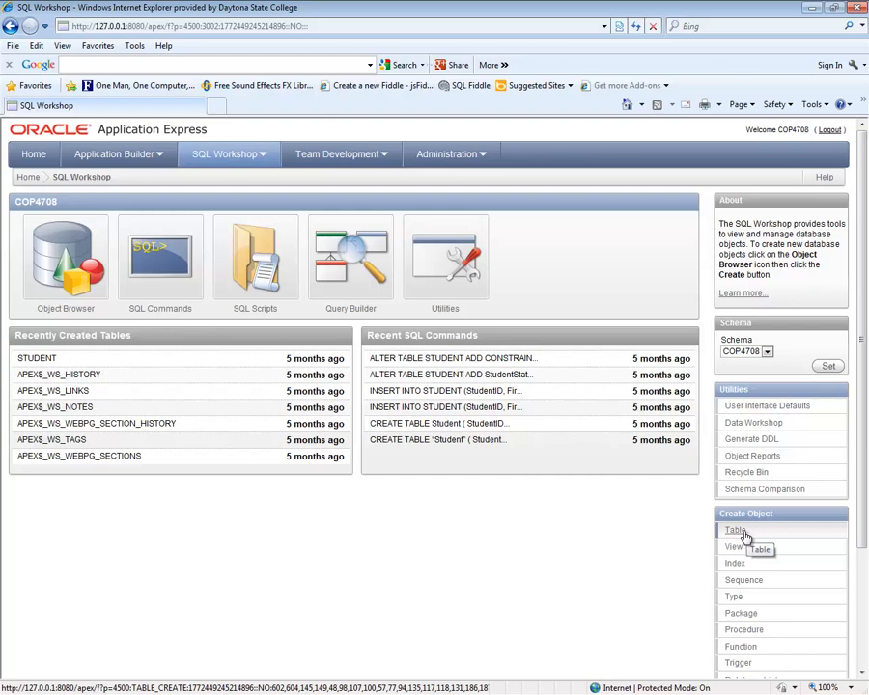
{"action": "left_click", "coordinate": [62, 293]}
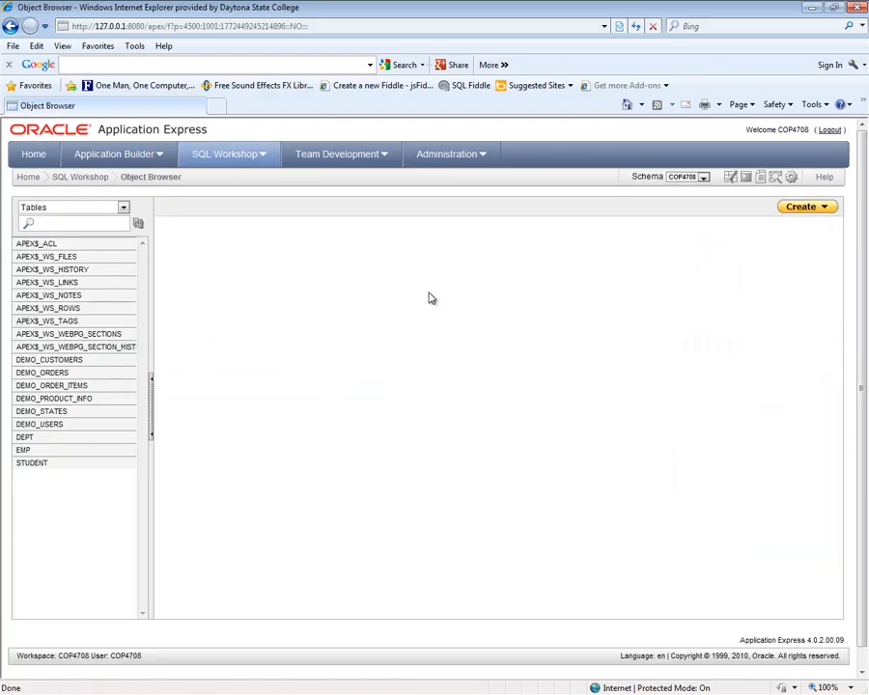
- Start creating a new table in the COP4708 schema
{"action": "left_click", "coordinate": [808, 208]}
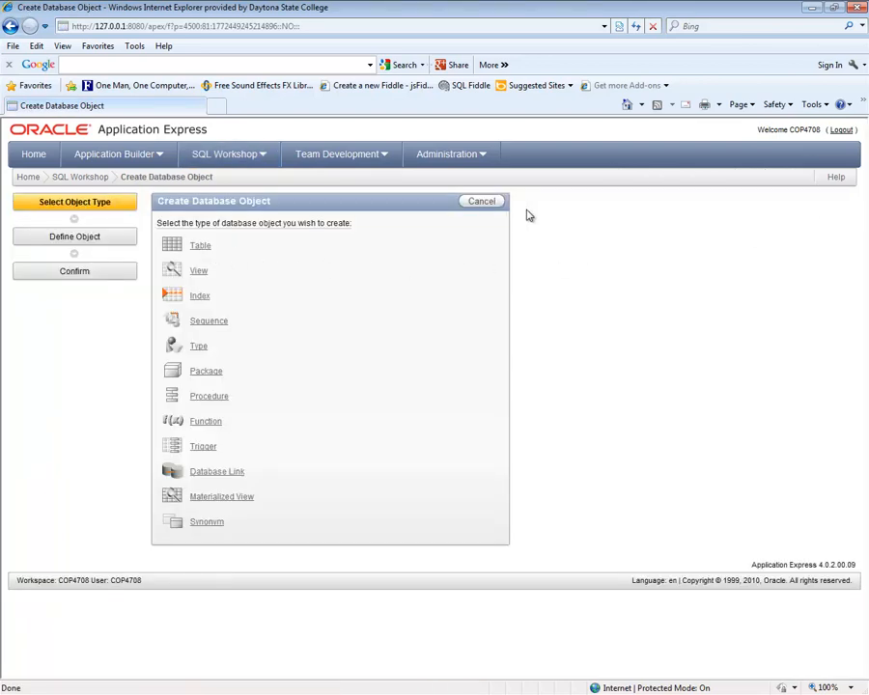
{"action": "left_click", "coordinate": [485, 204]}
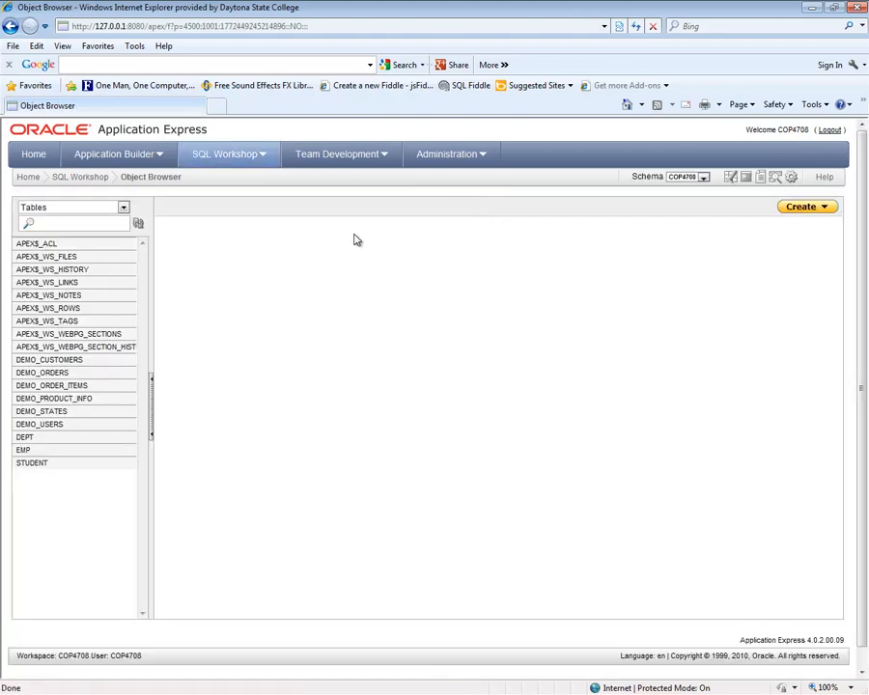
{"action": "left_click", "coordinate": [826, 209]}
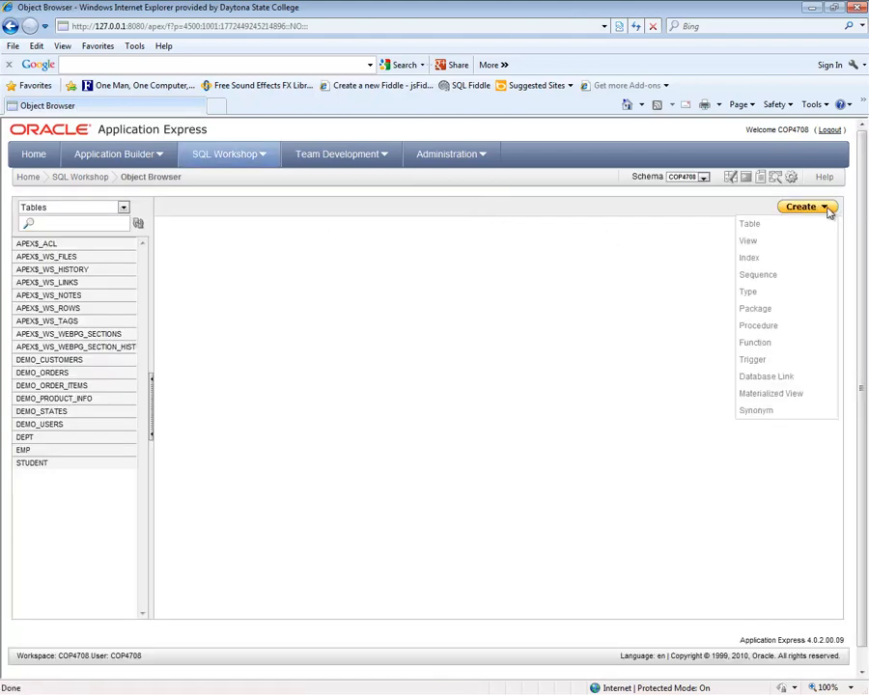
{"action": "left_click", "coordinate": [753, 225]}
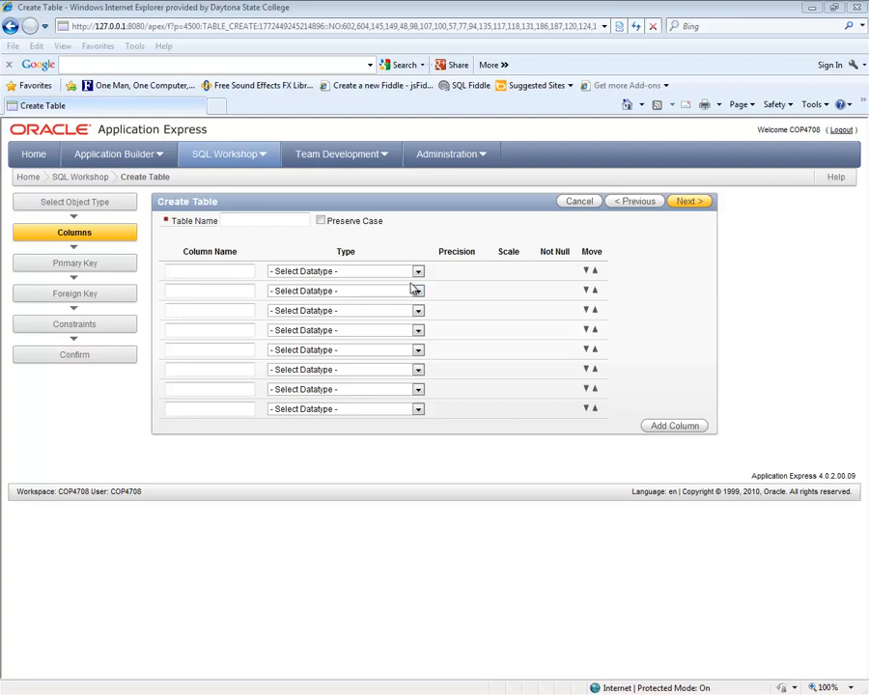
- Define the first column as ArtistID with type NUMBER, precision 38, scale 1 and Not Null
{"action": "left_click", "coordinate": [230, 272]}
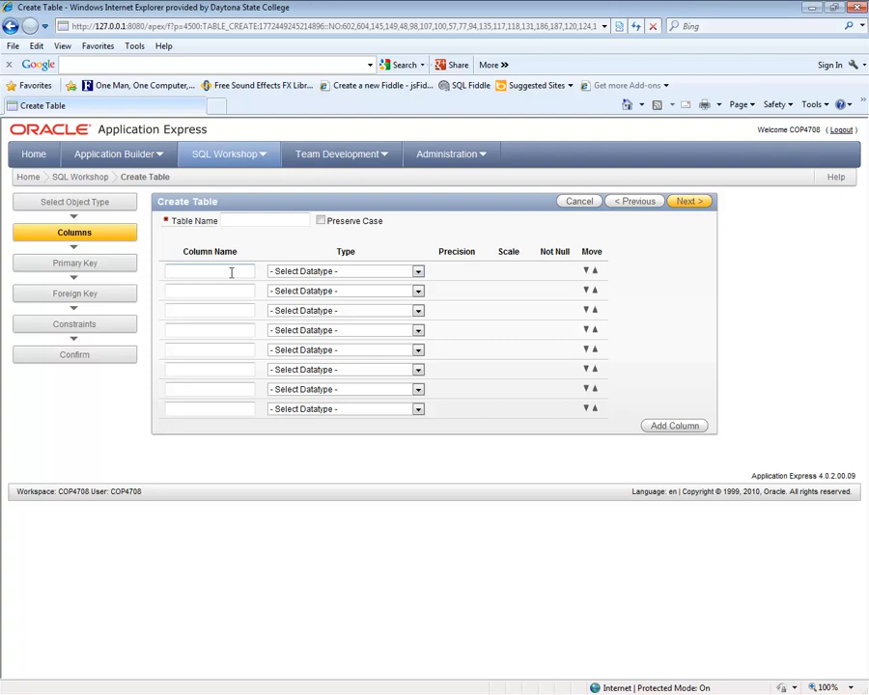
{"action": "type", "text": "ArtistID"}
{"action": "left_click", "coordinate": [416, 277]}
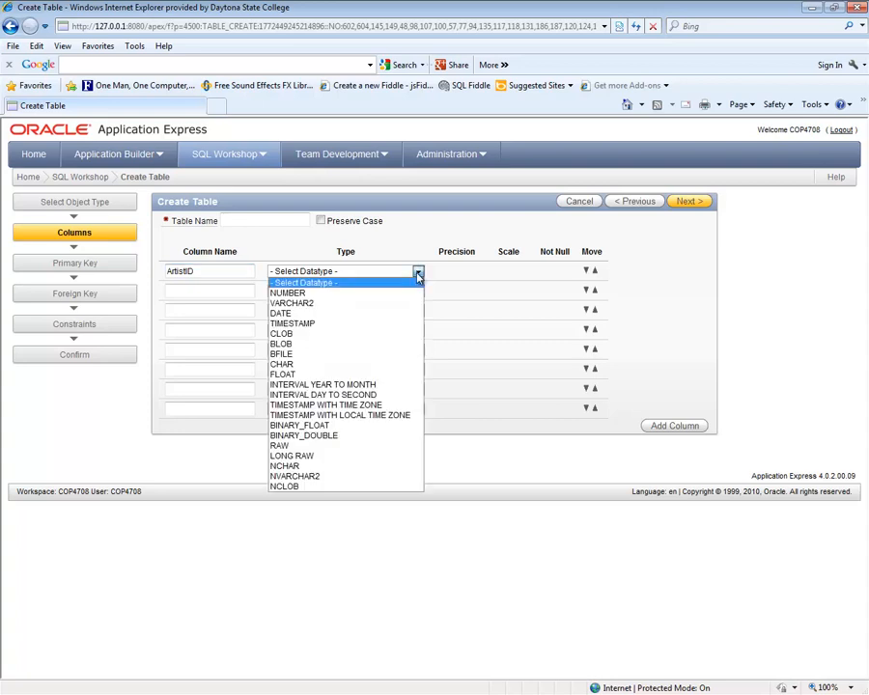
{"action": "left_click", "coordinate": [325, 294]}
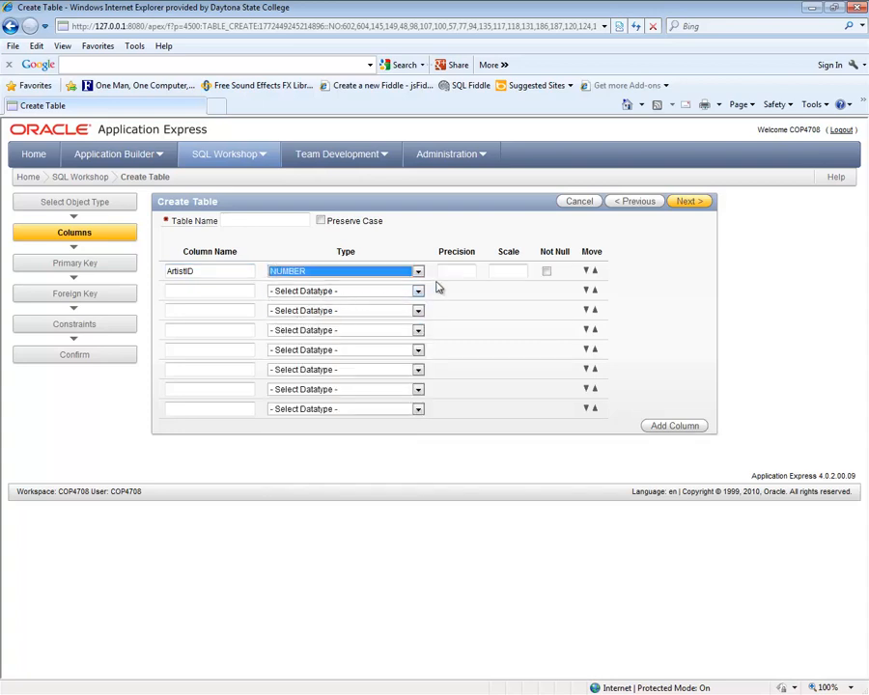
{"action": "left_click", "coordinate": [471, 272]}
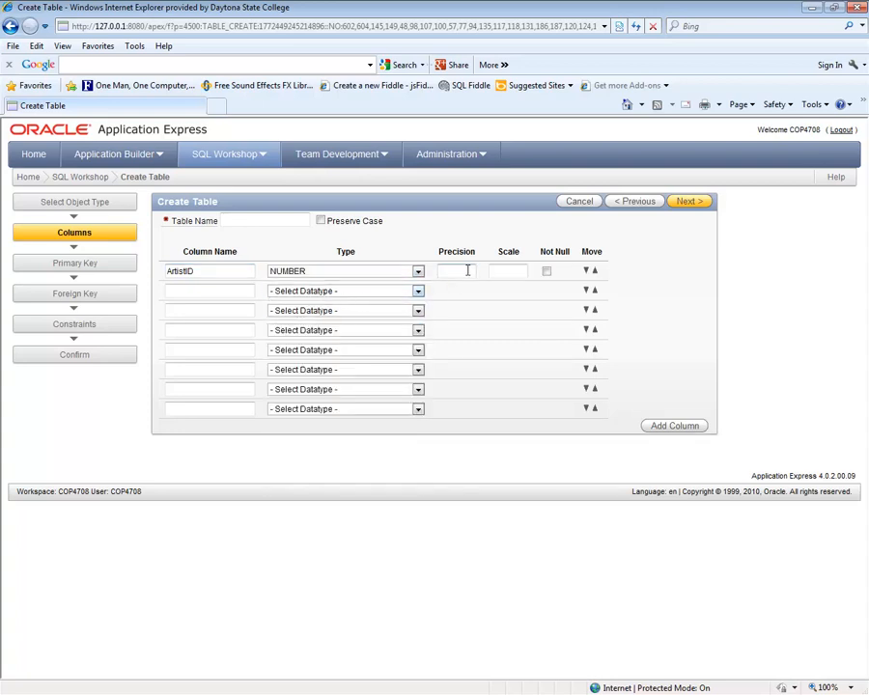
{"action": "type", "text": "38"}
{"action": "left_click", "coordinate": [512, 274]}
{"action": "type", "text": "1"}
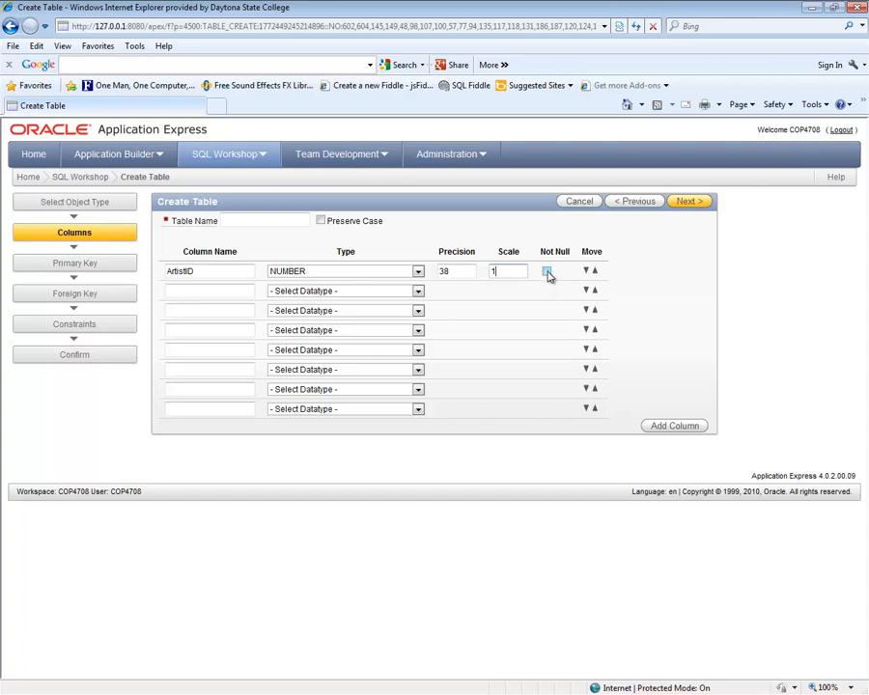
{"action": "left_click", "coordinate": [547, 272]}
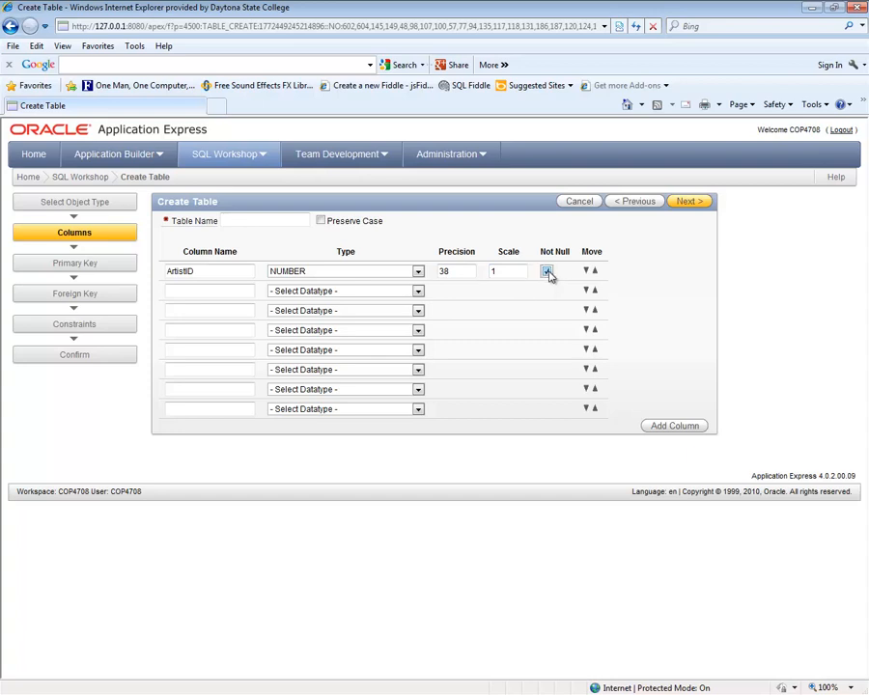
- Define the second column as Name with type VARCHAR2, scale 25 and Not Null
{"action": "left_click", "coordinate": [215, 292]}
{"action": "type", "text": "Name"}
{"action": "left_click", "coordinate": [418, 291]}
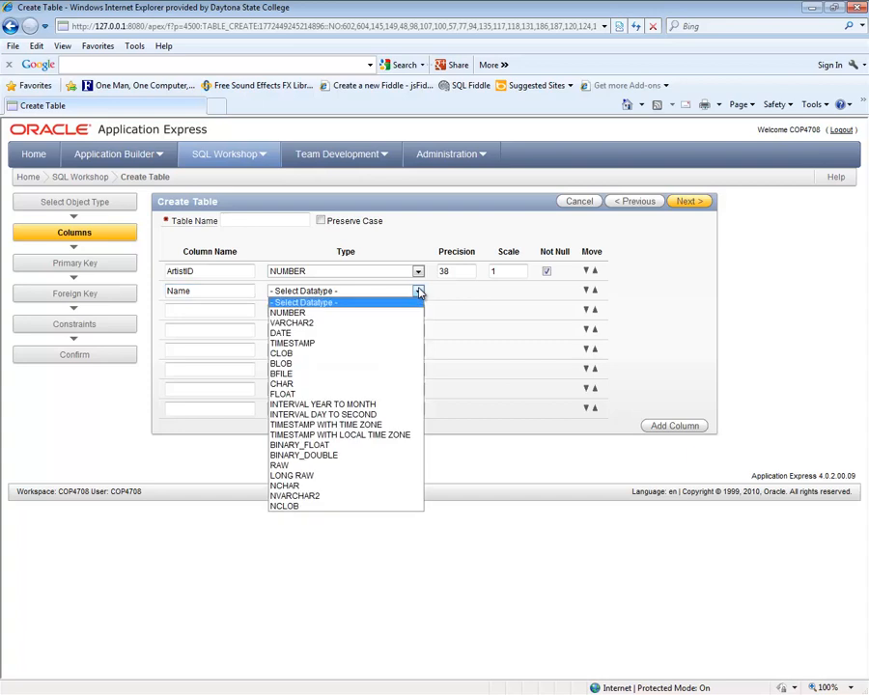
{"action": "left_click", "coordinate": [309, 324]}
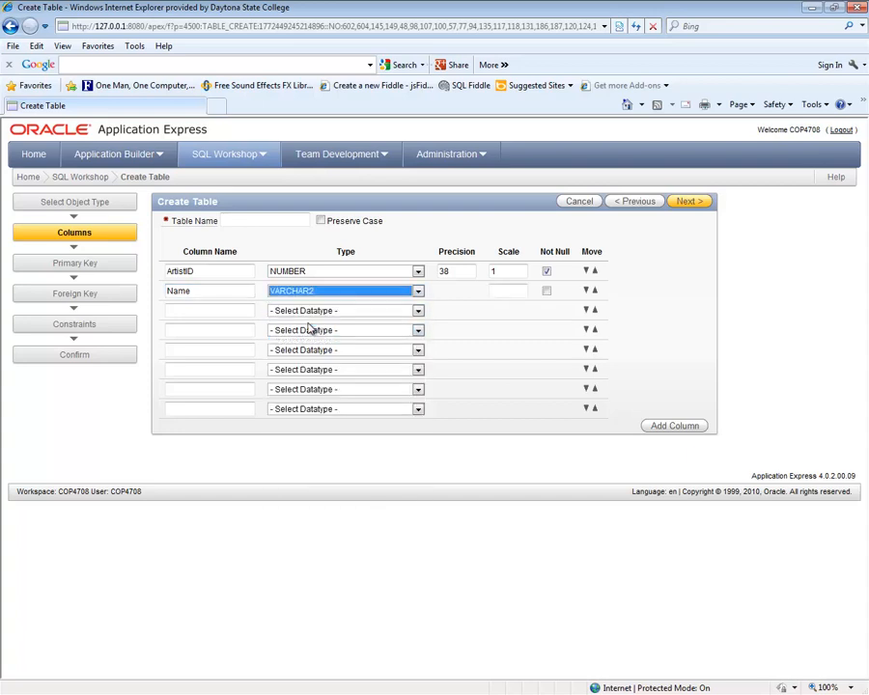
{"action": "left_click", "coordinate": [505, 291]}
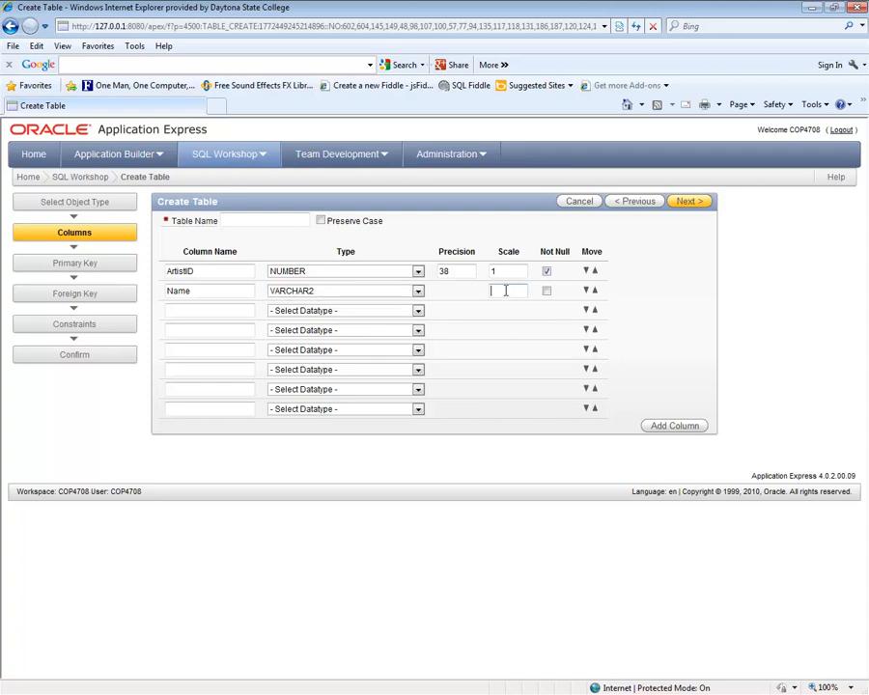
{"action": "type", "text": "25"}
{"action": "left_click", "coordinate": [546, 289]}
- Add a third column named Nationality with type VARCHAR2
{"action": "left_click", "coordinate": [221, 311]}
{"action": "type", "text": "Nationa"}
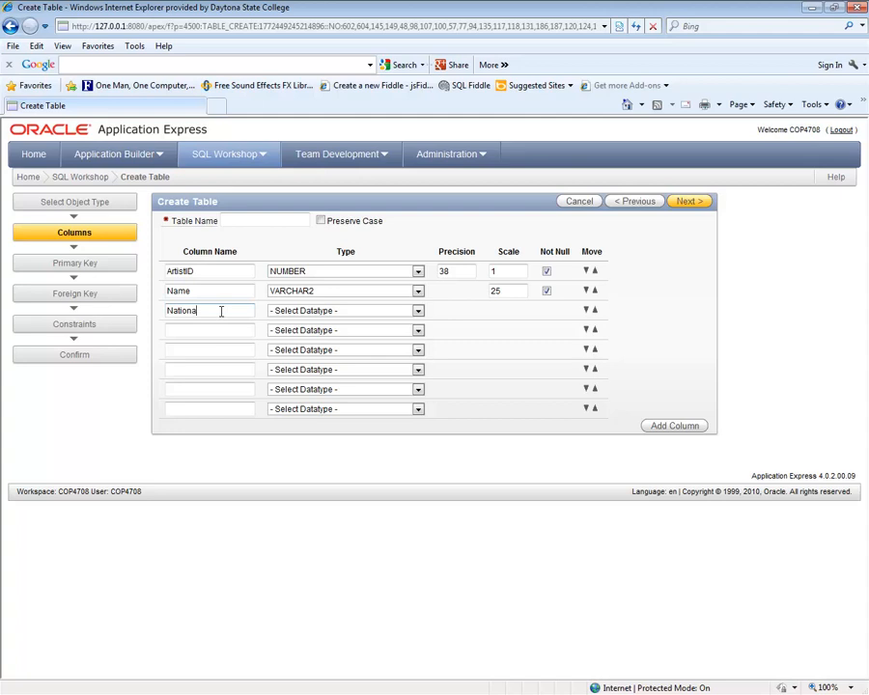
{"action": "type", "text": "lity"}
{"action": "left_click", "coordinate": [417, 310]}
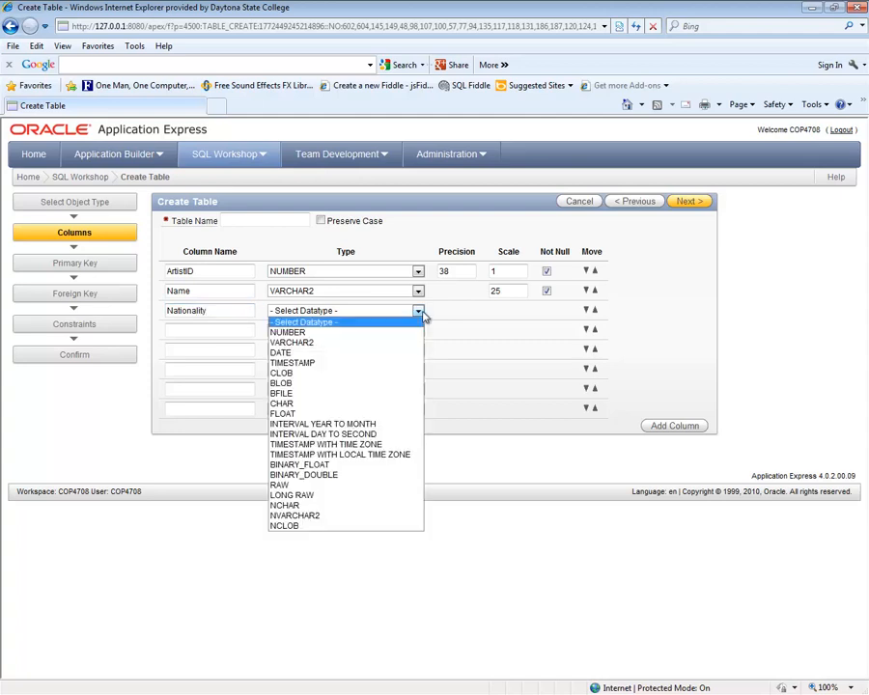
{"action": "left_click", "coordinate": [313, 344]}
- Change the Name column's type to CHAR and set the Nationality column's scale to 30
{"action": "left_click", "coordinate": [417, 292]}
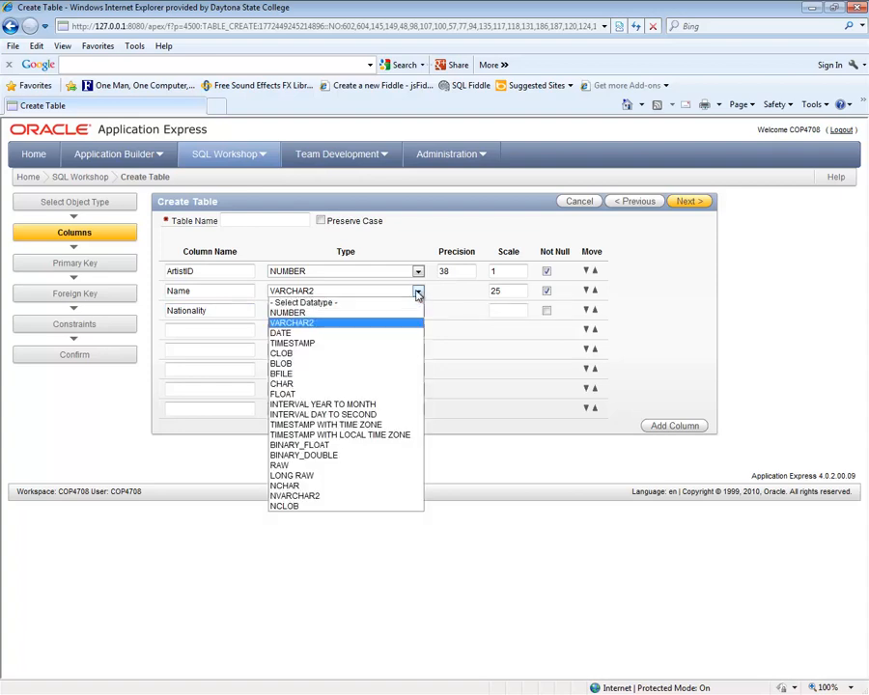
{"action": "left_click", "coordinate": [294, 383]}
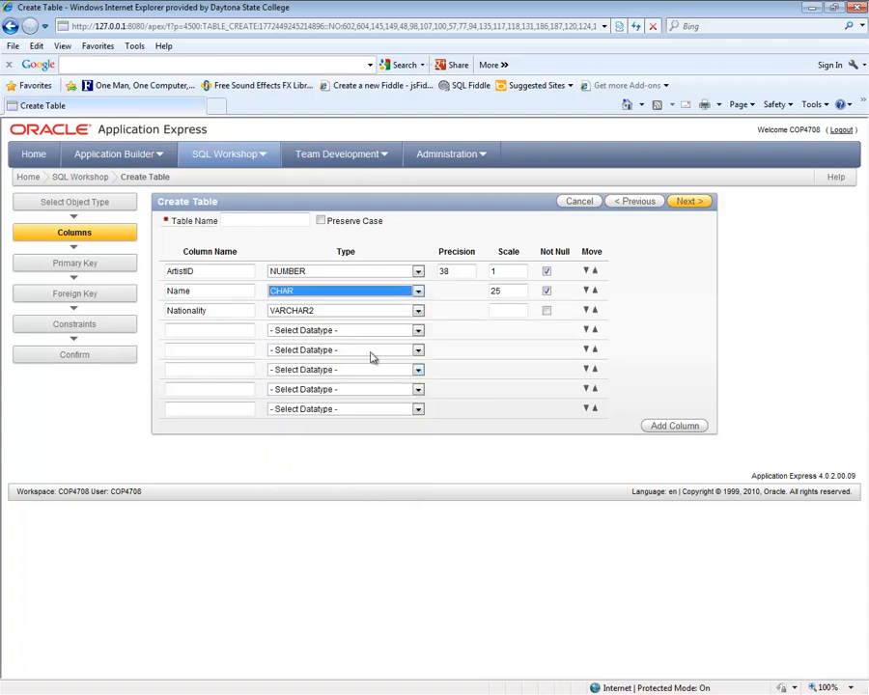
{"action": "left_click", "coordinate": [510, 311]}
{"action": "type", "text": "3"}
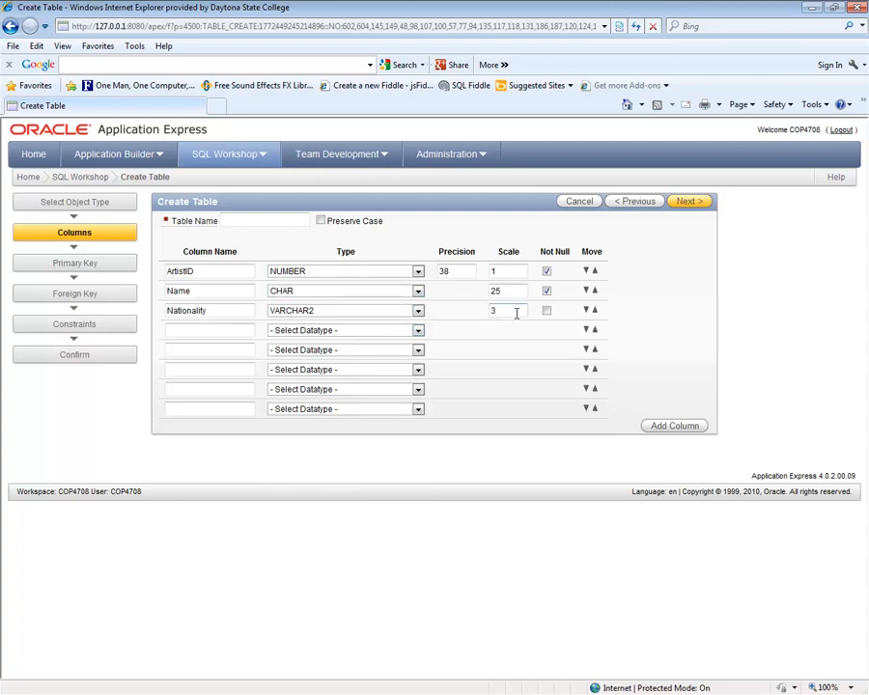
{"action": "type", "text": "0"}
- Define the fourth column as BirthDate with type NUMBER, precision 4 and scale 0
{"action": "left_click", "coordinate": [224, 331]}
{"action": "type", "text": "BirthDate"}
{"action": "left_click", "coordinate": [418, 331]}
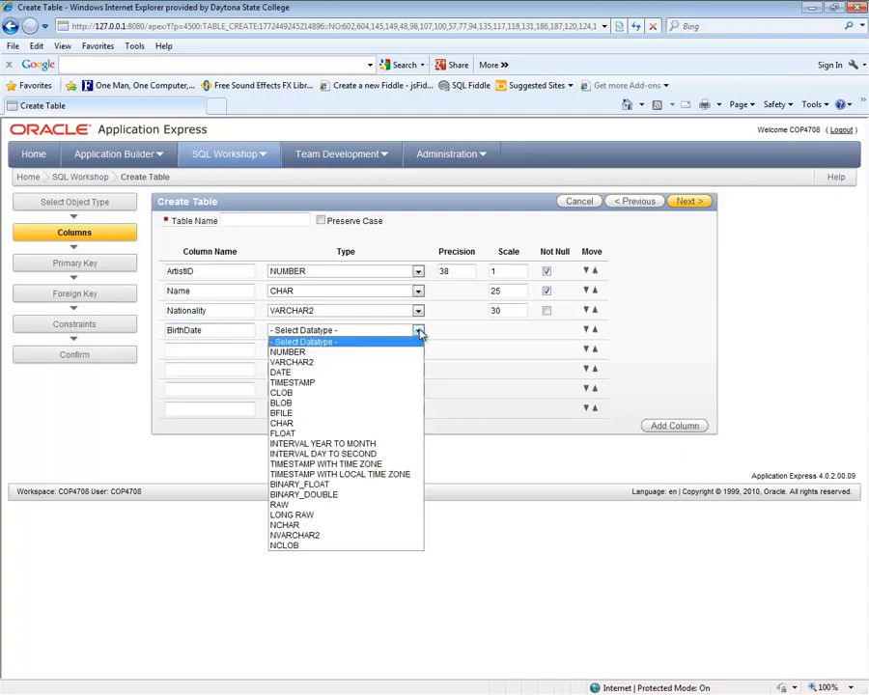
{"action": "left_click", "coordinate": [328, 353]}
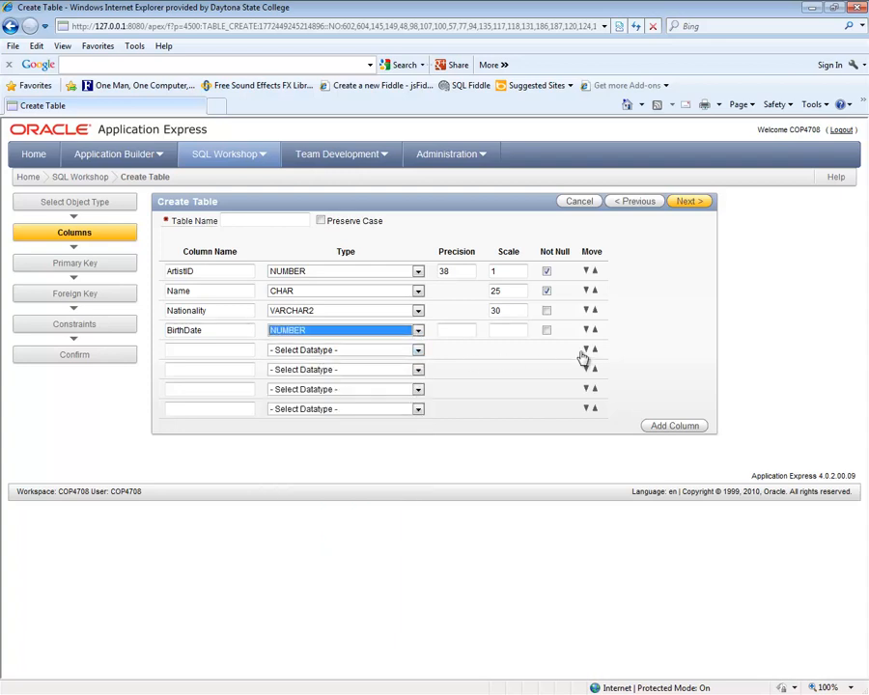
{"action": "left_click", "coordinate": [470, 331]}
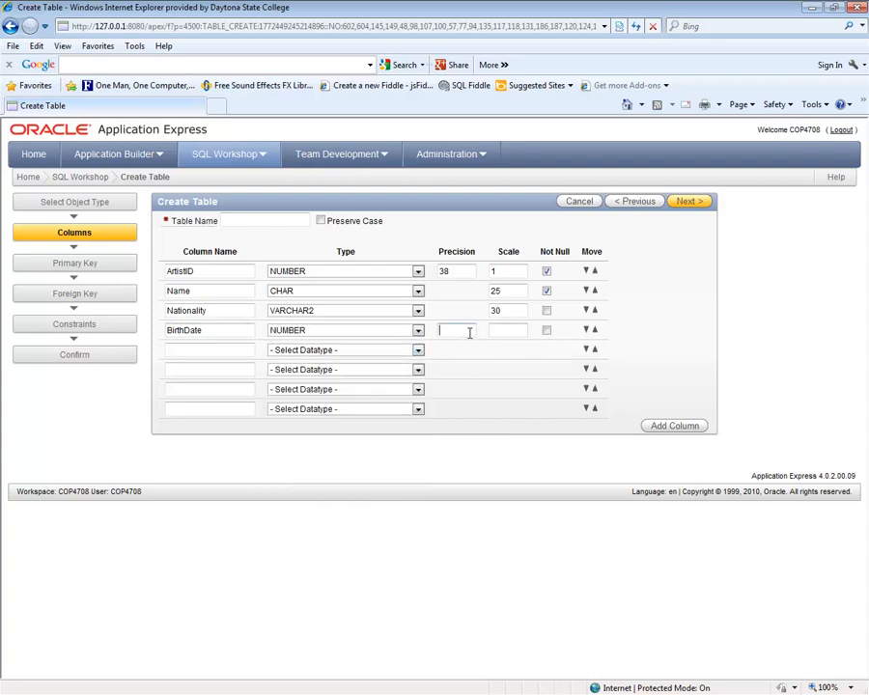
{"action": "type", "text": "4"}
{"action": "left_click", "coordinate": [512, 331]}
{"action": "type", "text": "0"}
- Define the fifth column as DeceasedDate with type NUMBER, precision 4 and scale 0
{"action": "left_click", "coordinate": [192, 350]}
{"action": "type", "text": "Deceased"}
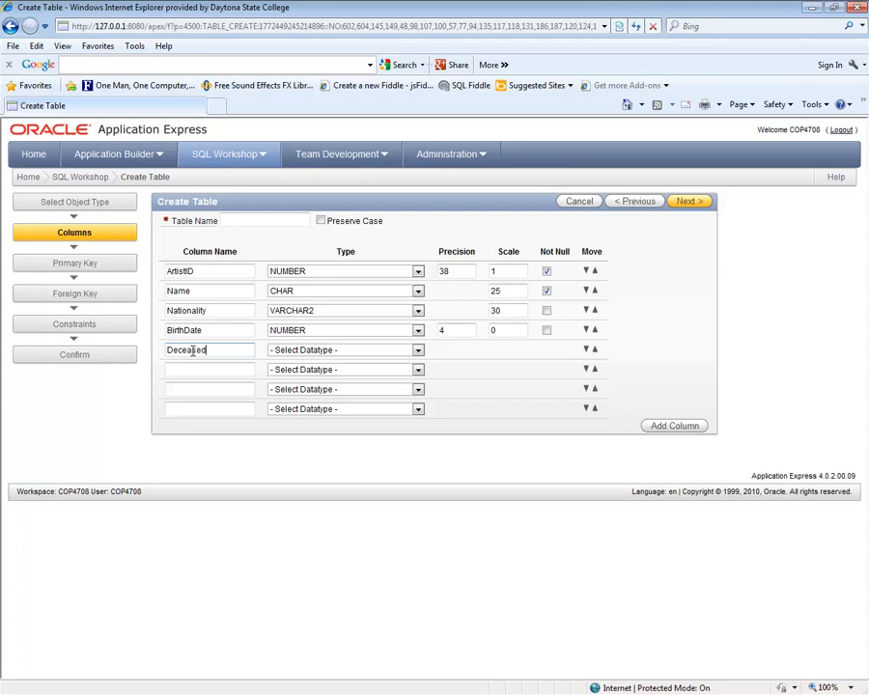
{"action": "type", "text": "Date"}
{"action": "left_click", "coordinate": [419, 350]}
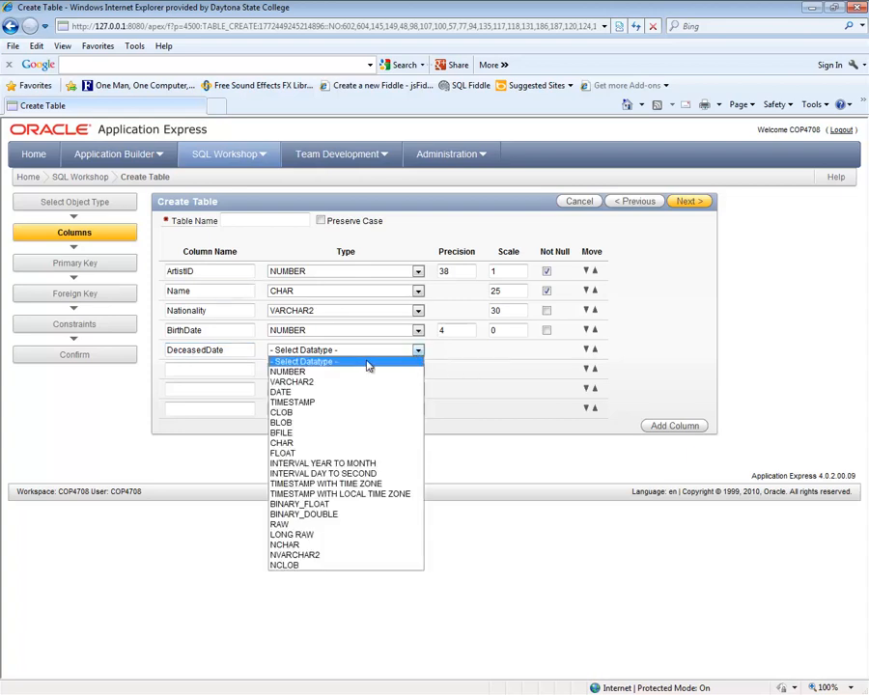
{"action": "left_click", "coordinate": [319, 367]}
{"action": "left_click", "coordinate": [464, 350]}
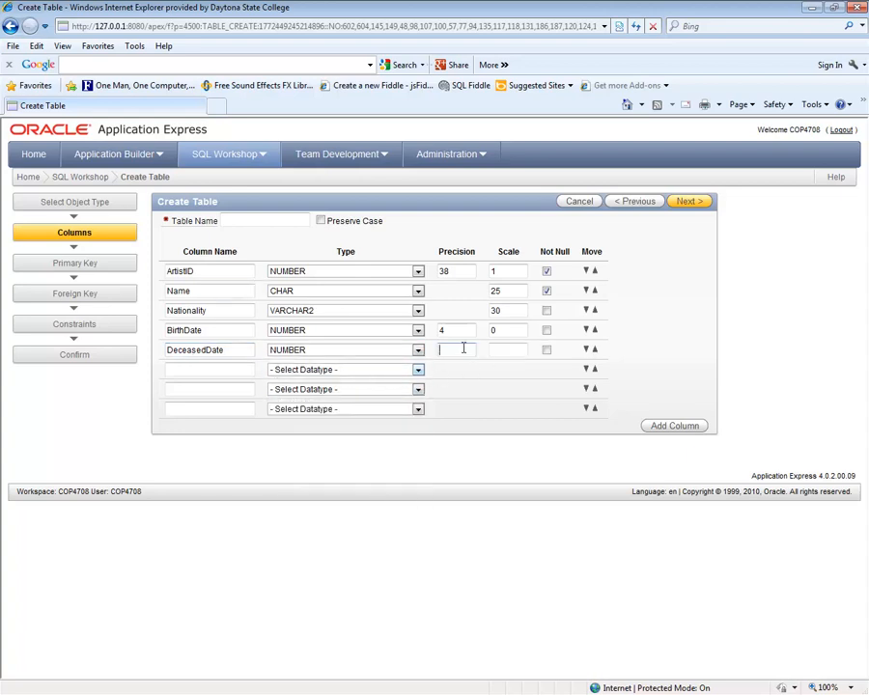
{"action": "type", "text": "4"}
{"action": "left_click", "coordinate": [500, 350]}
{"action": "type", "text": "0"}
- Name the table Artist and proceed to the primary key definition
{"action": "left_click", "coordinate": [89, 270]}
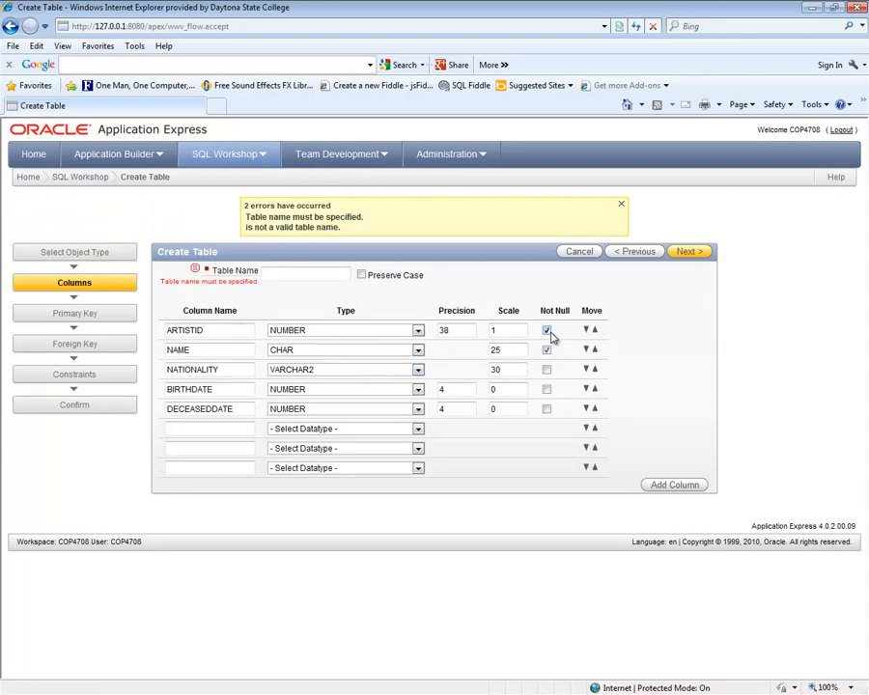
{"action": "left_click", "coordinate": [290, 272]}
{"action": "type", "text": "Artist"}
{"action": "left_click", "coordinate": [693, 255]}
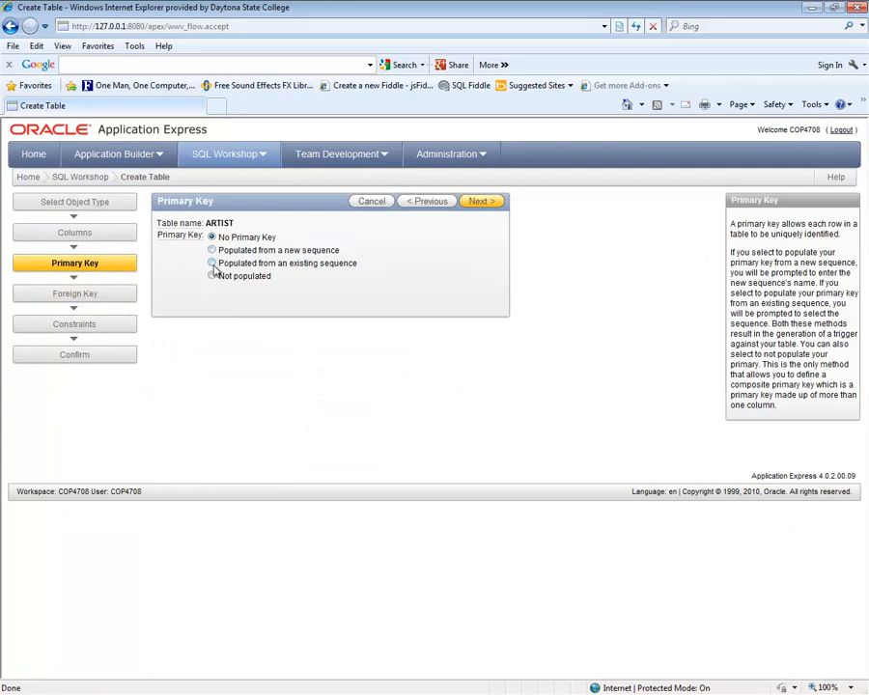
- Set a non-populated primary key on the ARTISTID(NUMBER) column and continue to the foreign key definition
{"action": "left_click", "coordinate": [212, 277]}
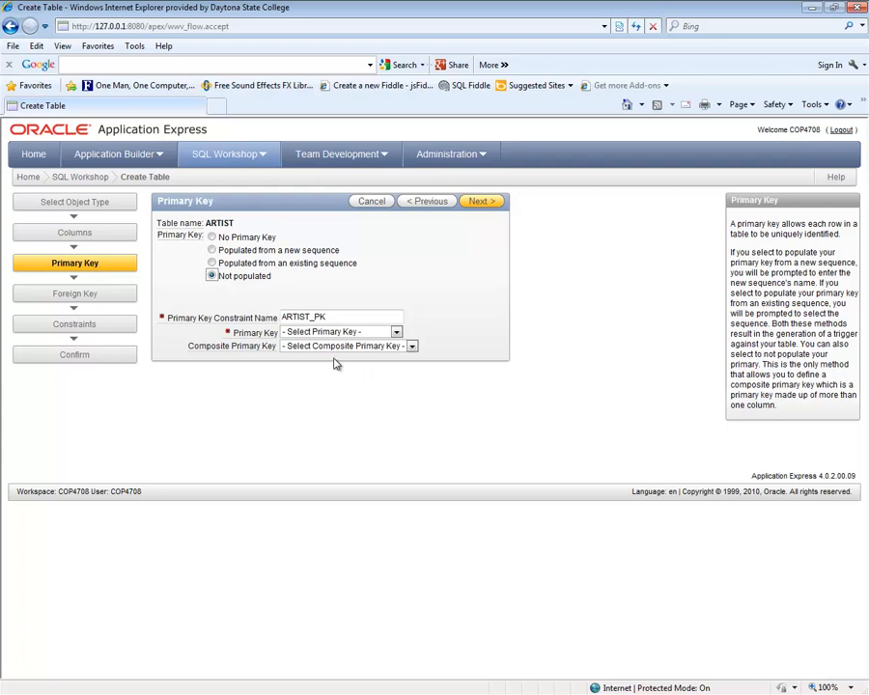
{"action": "left_click", "coordinate": [396, 332]}
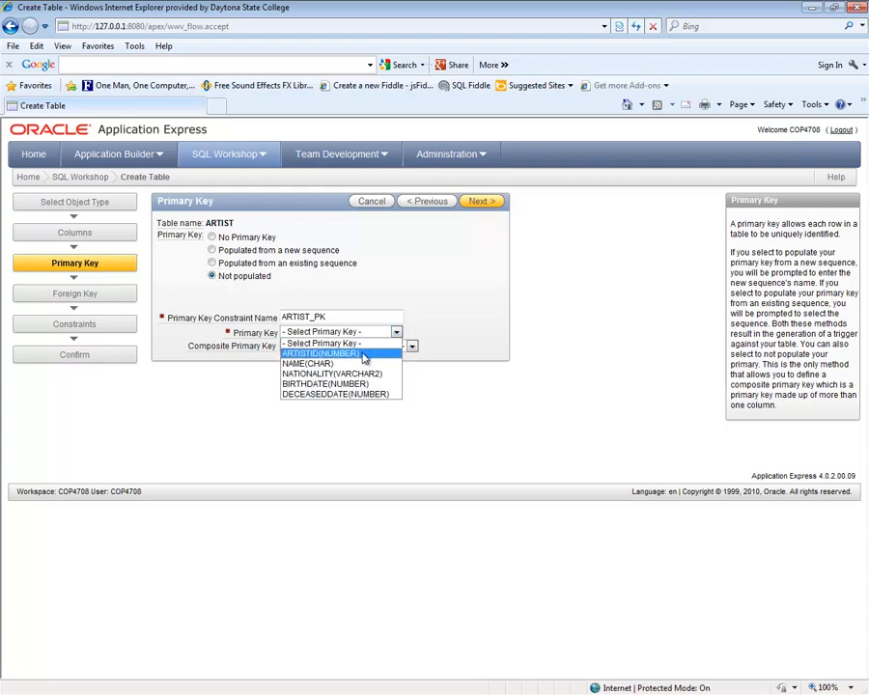
{"action": "left_click", "coordinate": [333, 356]}
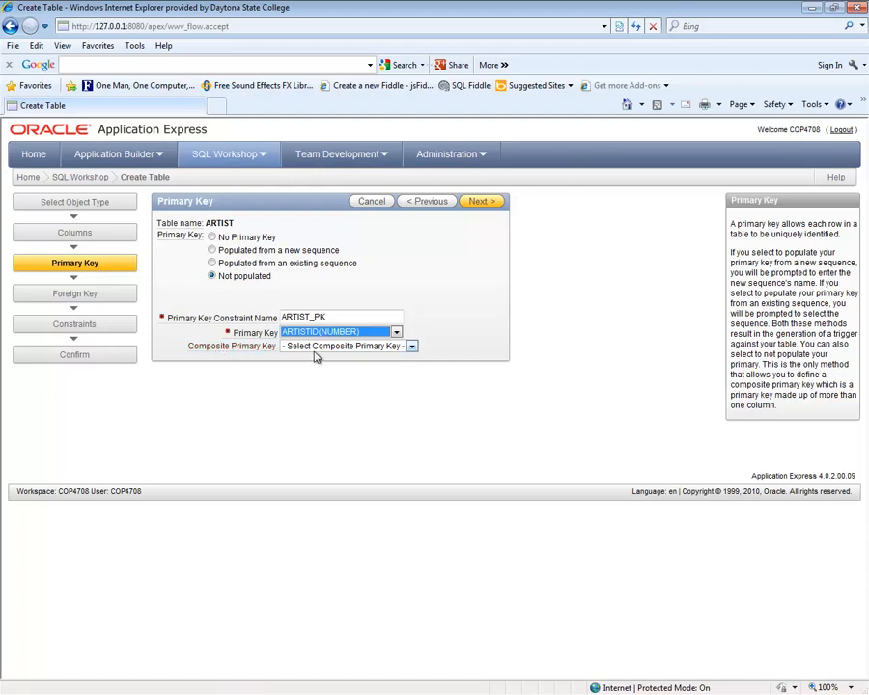
{"action": "left_click", "coordinate": [480, 207]}
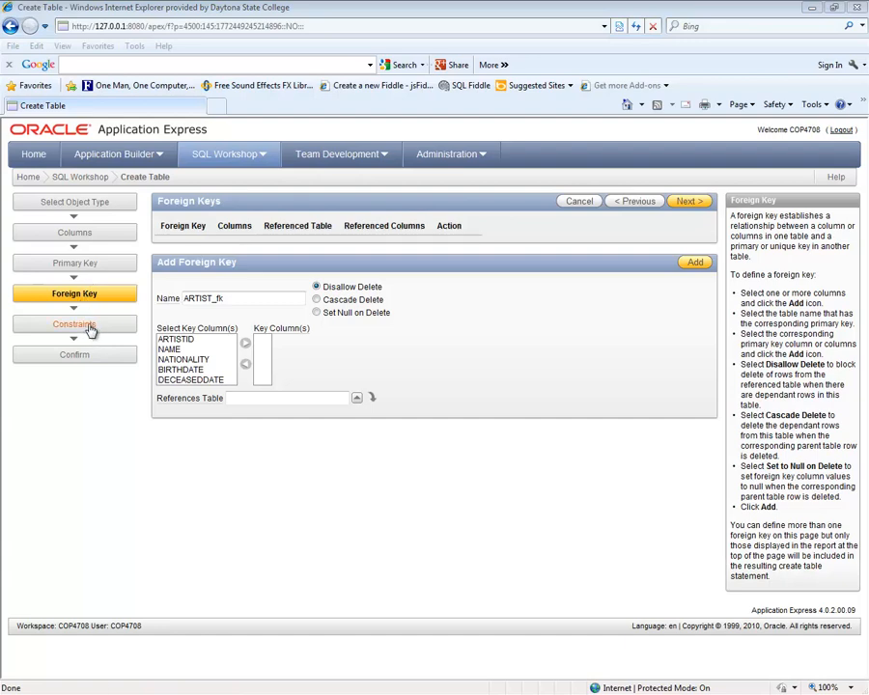
- Skip the foreign key definition and begin a check constraint with the condition (Nationality In ('Canadian'
{"action": "left_click", "coordinate": [88, 327]}
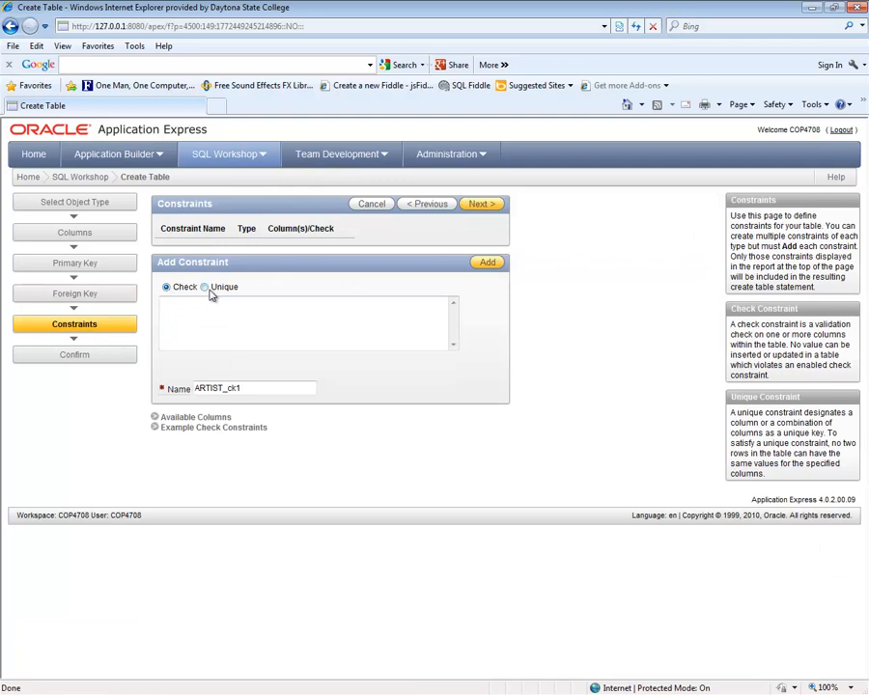
{"action": "left_click", "coordinate": [184, 307]}
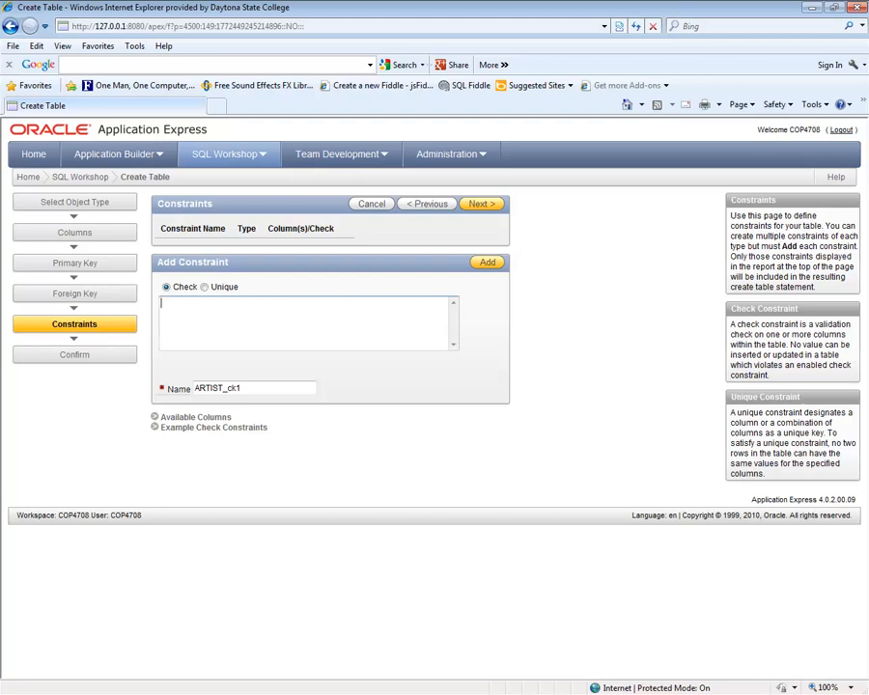
{"action": "left_click", "coordinate": [184, 306]}
{"action": "type", "text": "(Nationality In ("}
{"action": "type", "text": "Canadian"}
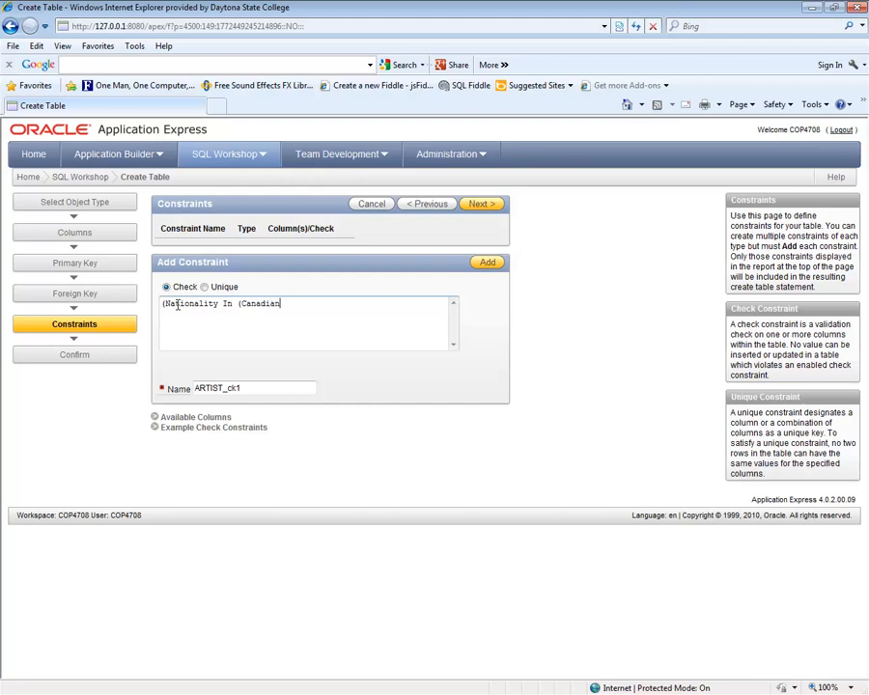
{"action": "type", "text": "'"}
{"action": "key", "text": "Left"}
{"action": "key", "text": "Left"}
{"action": "key", "text": "Left"}
{"action": "key", "text": "Left"}
{"action": "key", "text": "Left"}
{"action": "key", "text": "Left"}
{"action": "key", "text": "Left"}
{"action": "key", "text": "Left"}
{"action": "key", "text": "Left"}
{"action": "type", "text": "'"}
{"action": "key", "text": "Right"}
{"action": "key", "text": "Right"}
{"action": "key", "text": "Right"}
{"action": "key", "text": "Right"}
{"action": "key", "text": "Right"}
{"action": "key", "text": "Right"}
{"action": "key", "text": "Right"}
- Complete the Nationality list with 'English', 'French', 'German', 'Maxican', 'Russian', 'Spanish' and 'US', close both parentheses and add the check constraint
{"action": "type", "text": ", 'English', 'Fren"}
{"action": "type", "text": "ch'"}
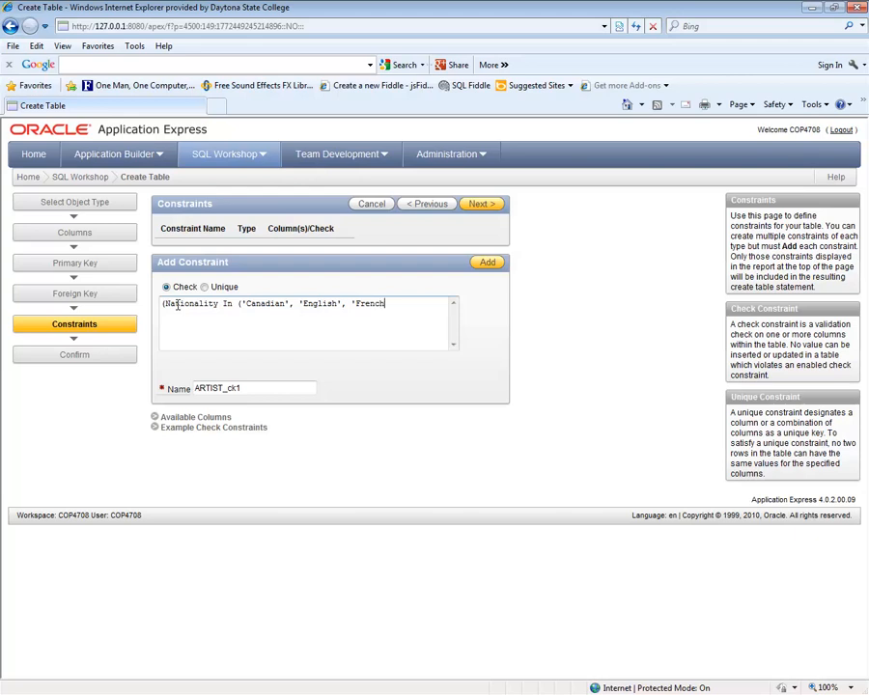
{"action": "type", "text": ", 'German', 'Max"}
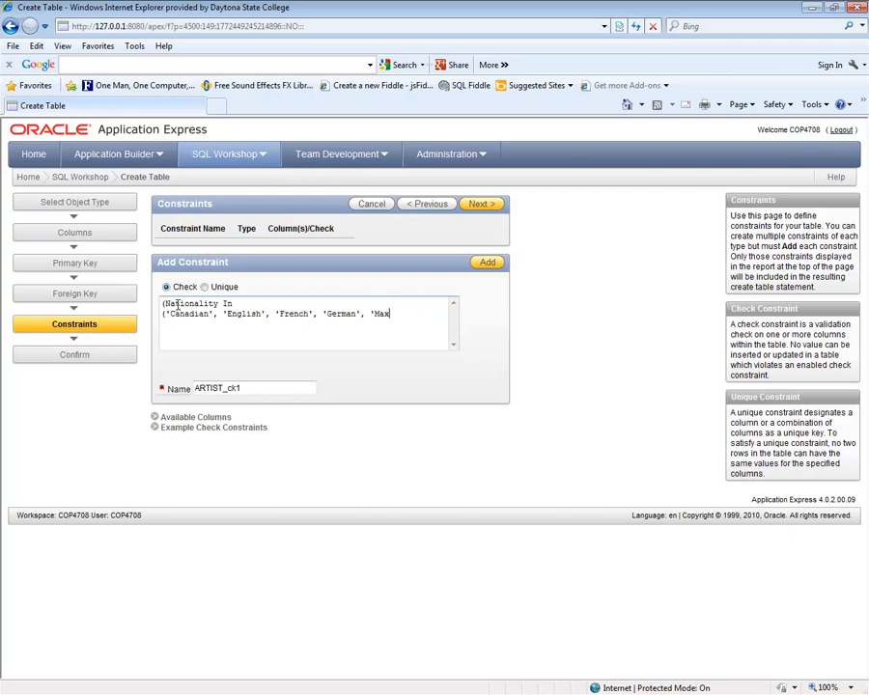
{"action": "type", "text": "ican', 'Russian', 'Spanish', "}
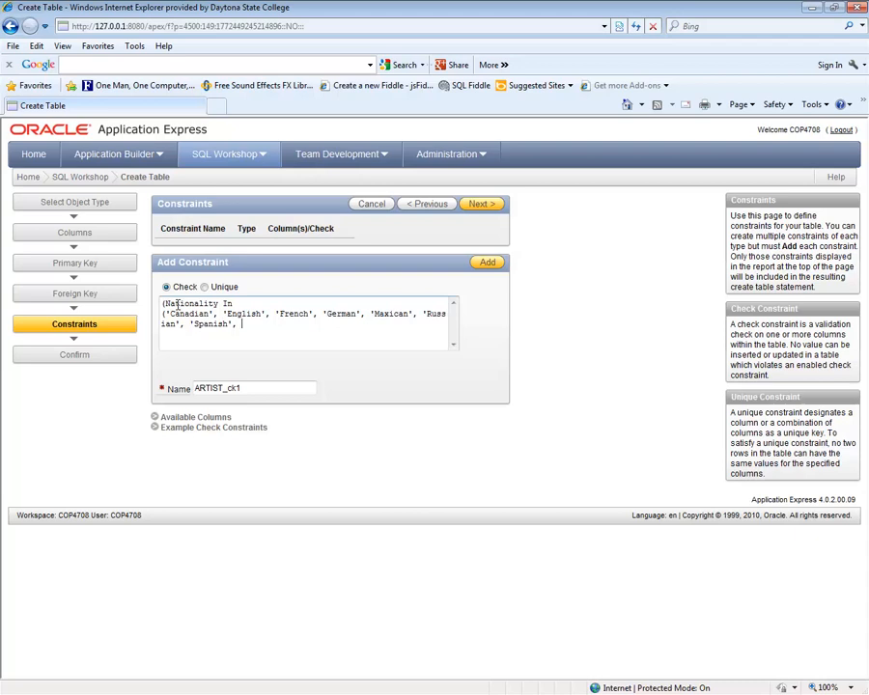
{"action": "type", "text": "'US'))"}
{"action": "left_click", "coordinate": [162, 303]}
{"action": "left_click", "coordinate": [262, 326]}
{"action": "type", "text": ")"}
{"action": "left_click", "coordinate": [486, 262]}
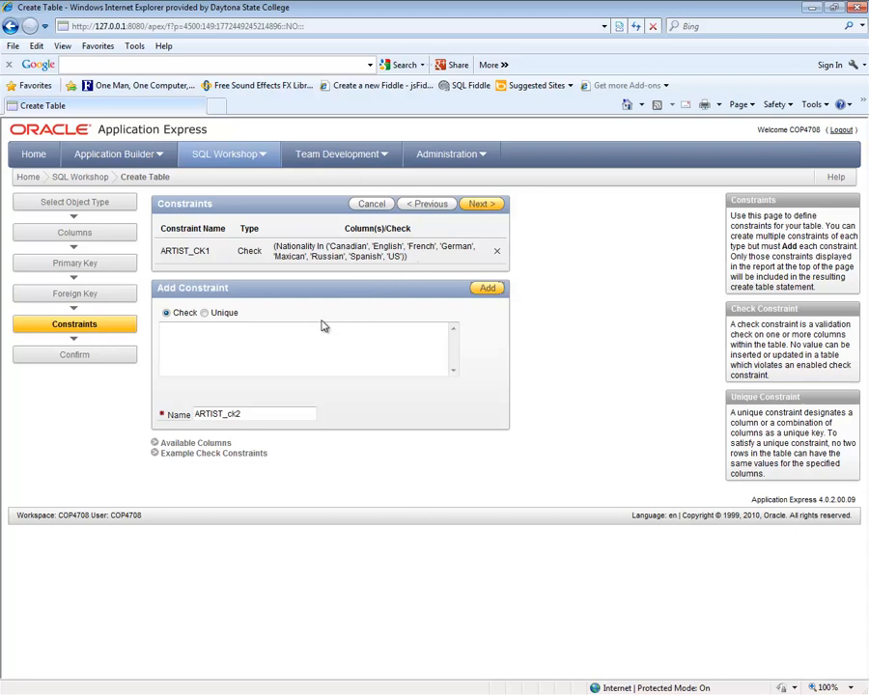
- Add a check constraint with the condition (BirthDate < DeceasedDate)
{"action": "left_click", "coordinate": [258, 349]}
{"action": "type", "text": "(BirthDate"}
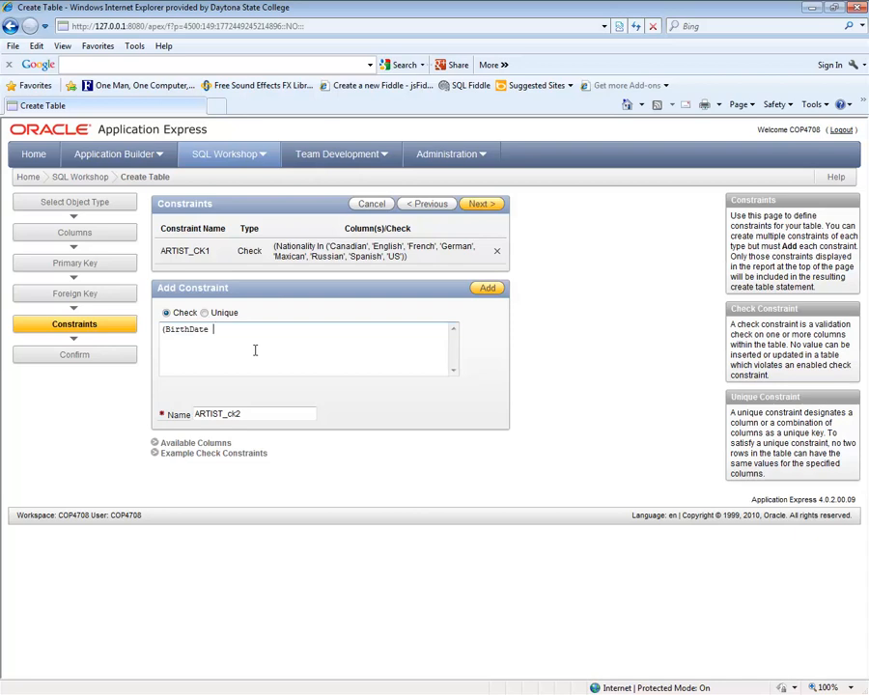
{"action": "type", "text": "< DeceasedDate)"}
{"action": "left_click", "coordinate": [490, 288]}
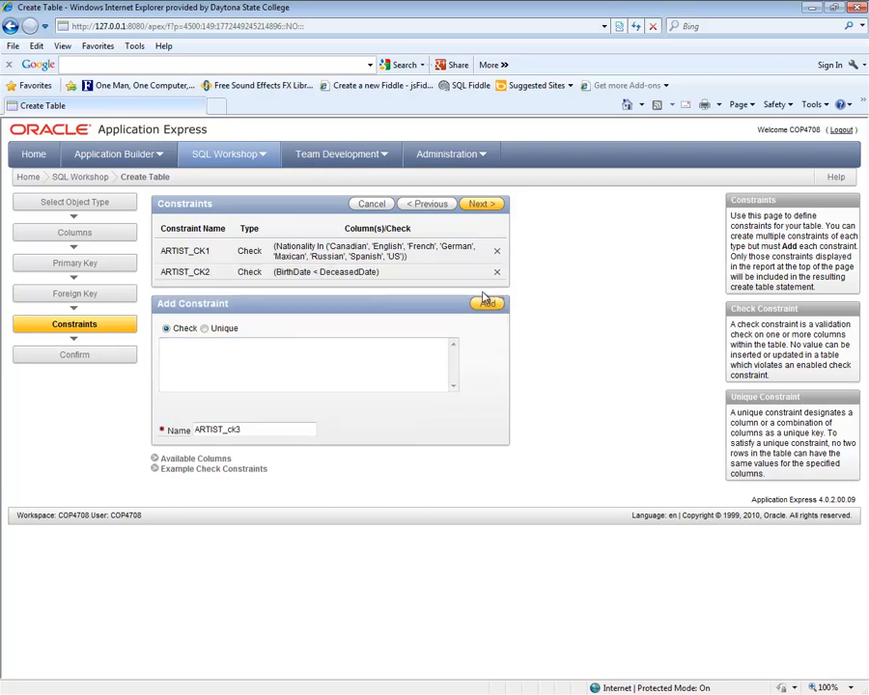
- Add a check constraint with the condition (BirthDate > 1000)and (BirthDate < 2100)
{"action": "left_click", "coordinate": [198, 349]}
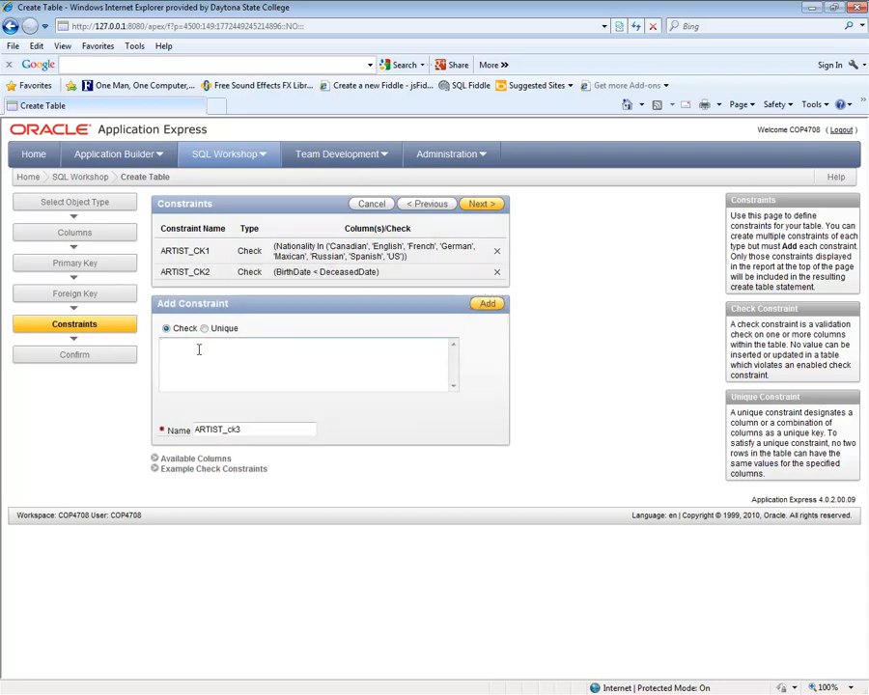
{"action": "type", "text": "BirthDate"}
{"action": "type", "text": "> 1000)"}
{"action": "left_click", "coordinate": [160, 345]}
{"action": "type", "text": "("}
{"action": "left_click", "coordinate": [248, 345]}
{"action": "type", "text": "and (BirthDate"}
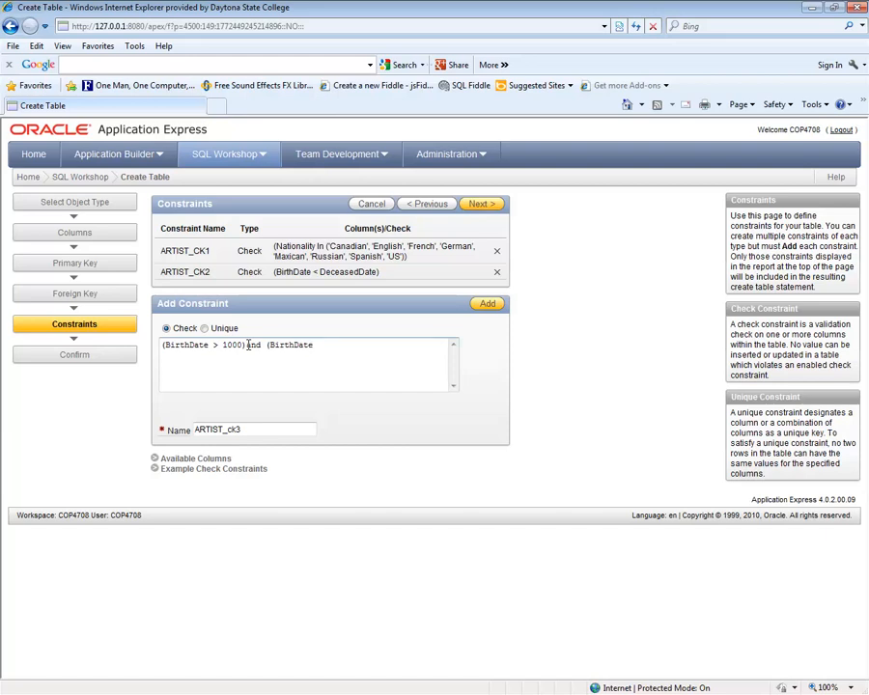
{"action": "type", "text": " <2100"}
{"action": "left_click", "coordinate": [325, 345]}
{"action": "left_click", "coordinate": [349, 344]}
{"action": "type", "text": ")"}
{"action": "left_click", "coordinate": [495, 307]}
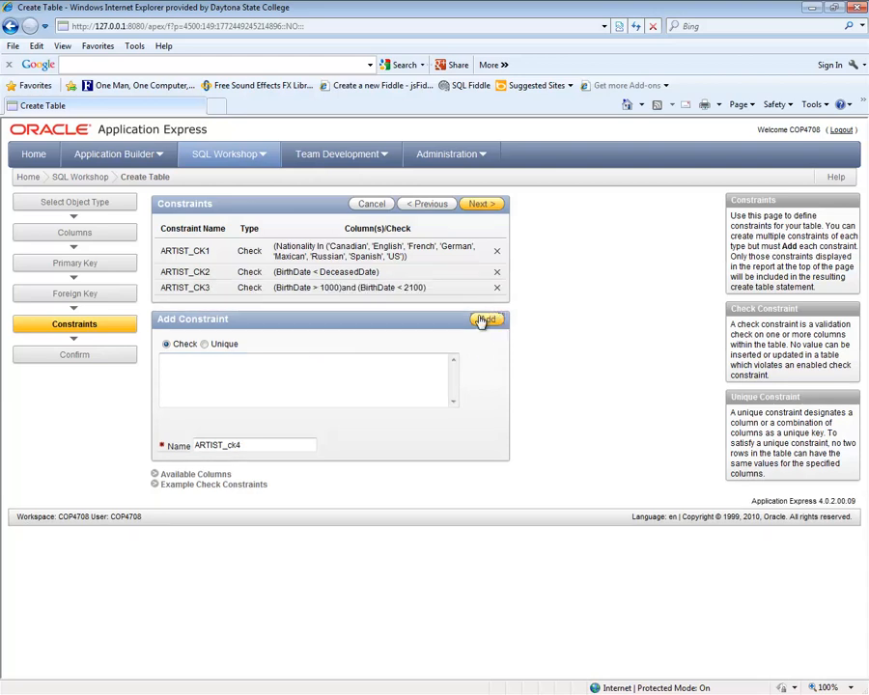
- Add a check constraint with the condition (DeceasedDate > 1000) and ( DeceasedDate < 2100)
{"action": "left_click", "coordinate": [282, 376]}
{"action": "type", "text": "(Dec"}
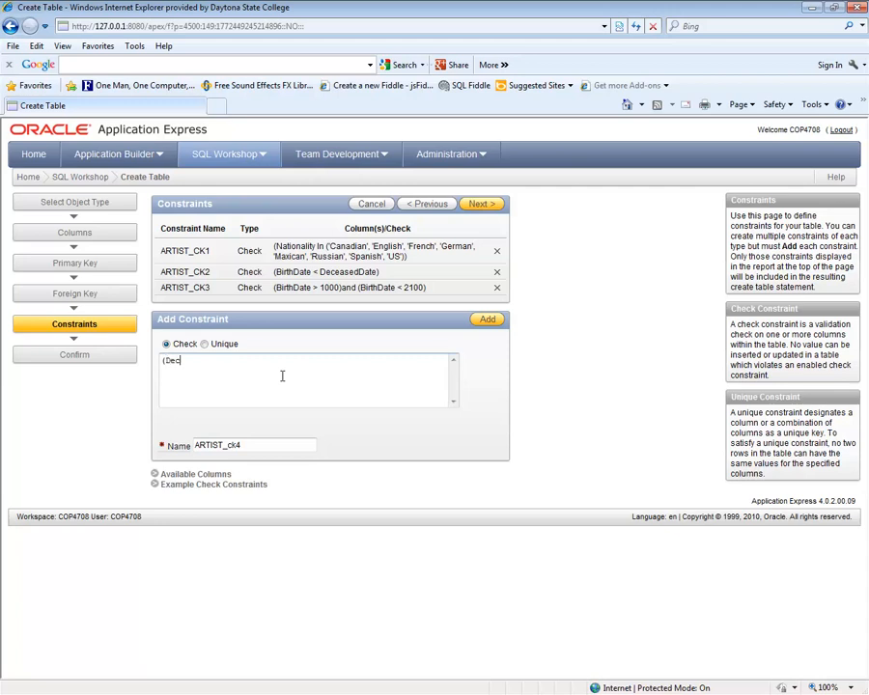
{"action": "type", "text": "eased"}
{"action": "type", "text": "Date "}
{"action": "type", "text": ">"}
{"action": "type", "text": " 1000"}
{"action": "type", "text": ")"}
{"action": "type", "text": " and ("}
{"action": "type", "text": " Deac"}
{"action": "key", "text": "BackSpace"}
{"action": "key", "text": "BackSpace"}
{"action": "type", "text": "ceasedDate"}
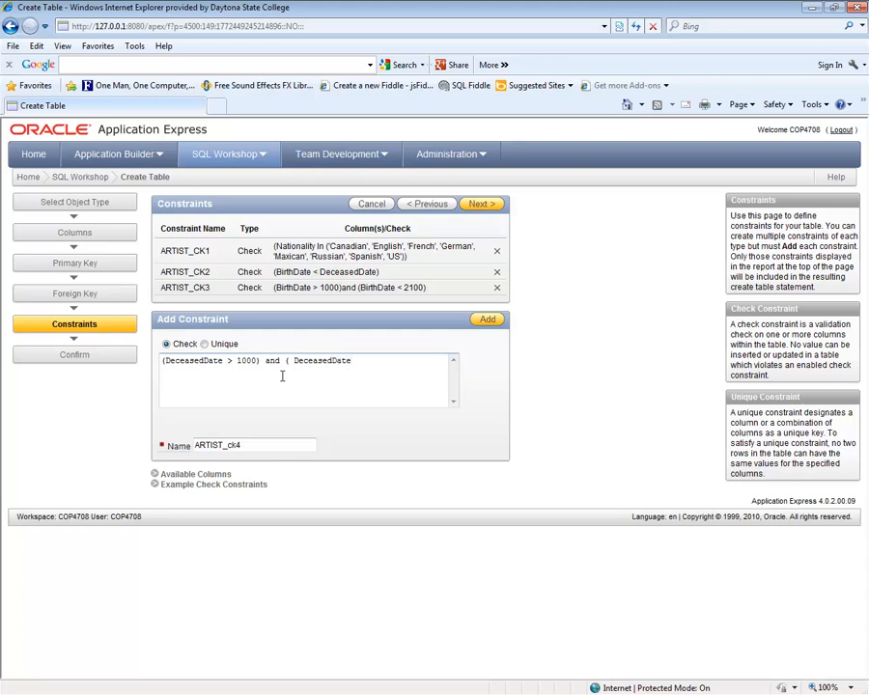
{"action": "type", "text": " < 2100)"}
{"action": "left_click", "coordinate": [488, 320]}
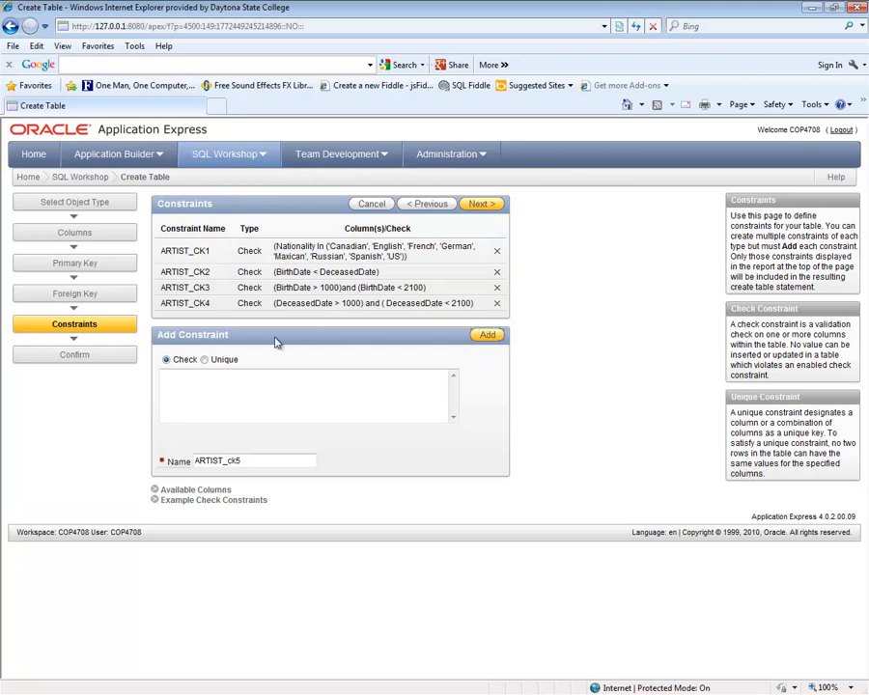
- Add a unique constraint with NAME as its key column
{"action": "left_click", "coordinate": [204, 360]}
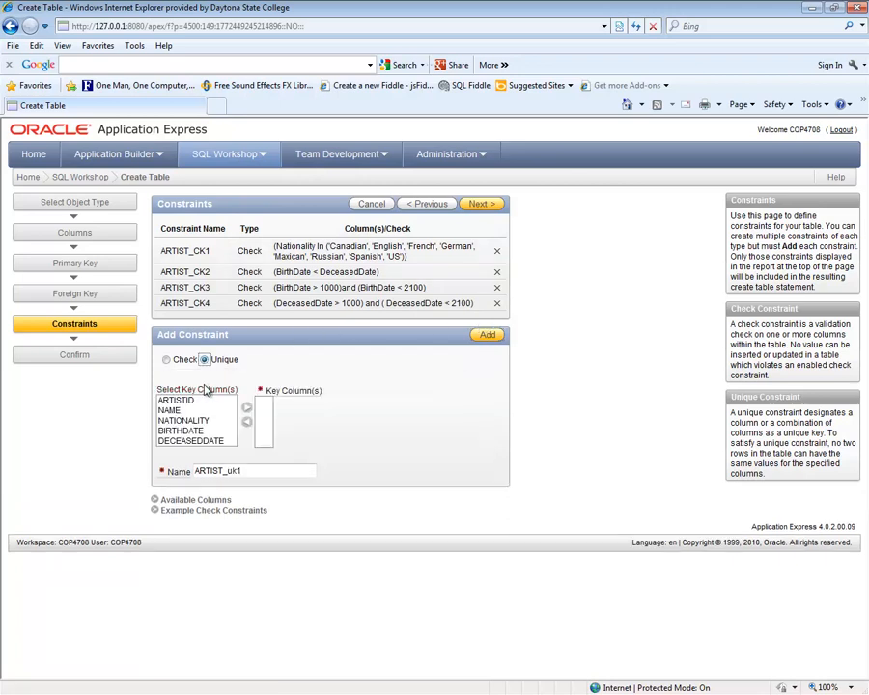
{"action": "left_click", "coordinate": [179, 411]}
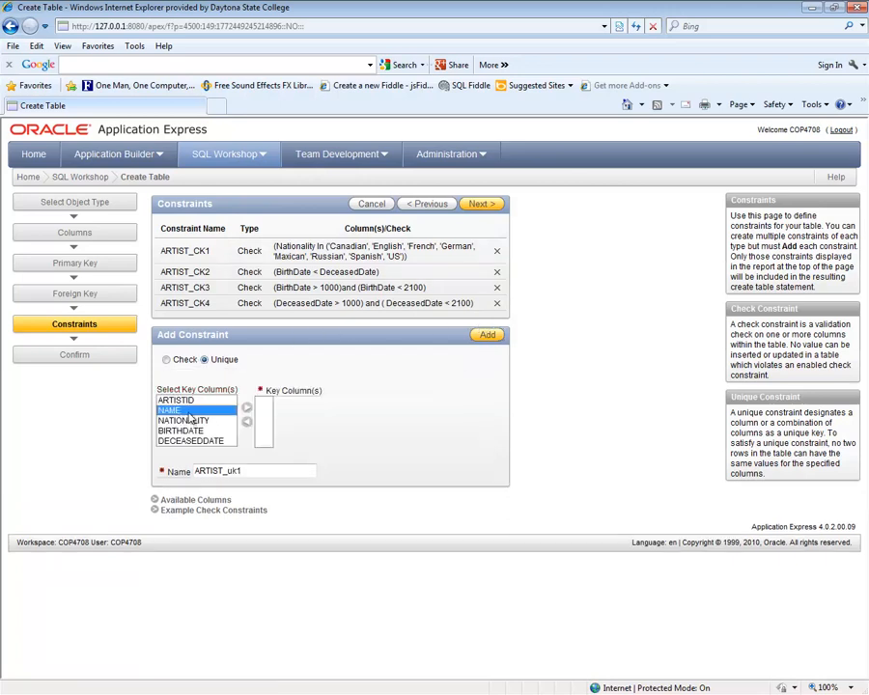
{"action": "left_click", "coordinate": [247, 409]}
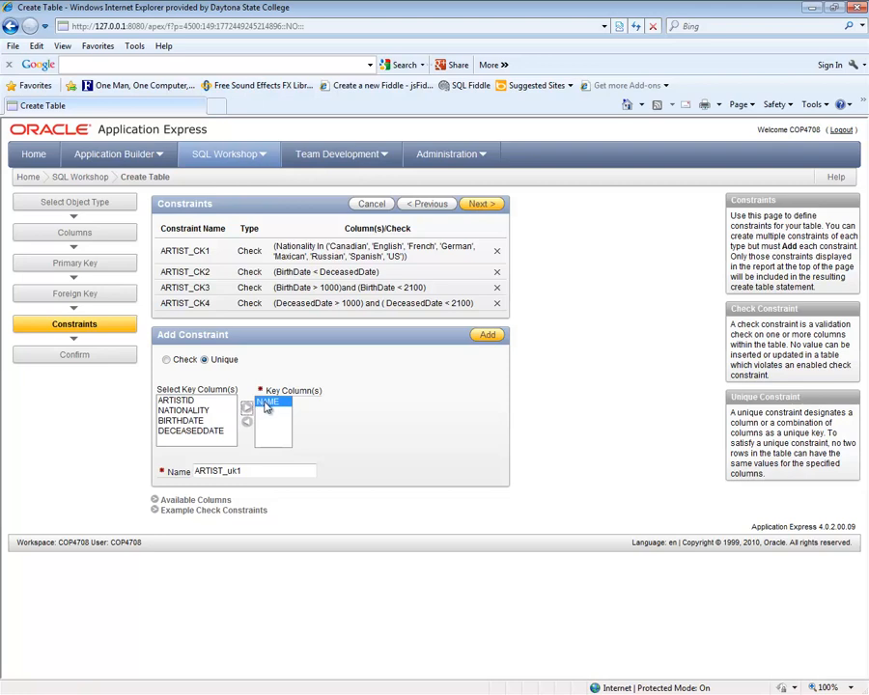
{"action": "left_click", "coordinate": [486, 335]}
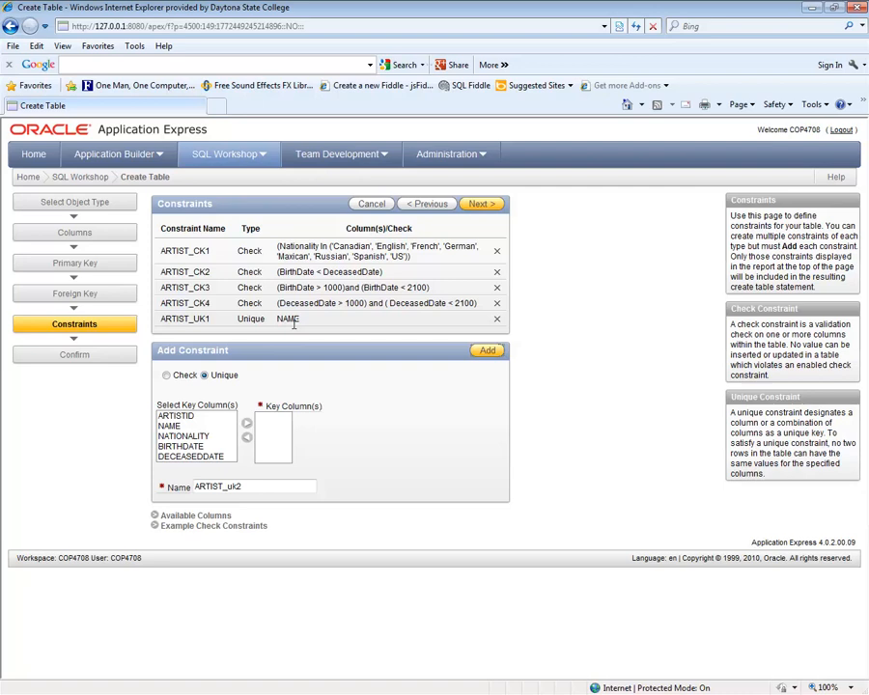
- Proceed to the confirmation, review the generated SQL for the columns and constraints, and create the ARTIST table
{"action": "left_click", "coordinate": [77, 358]}
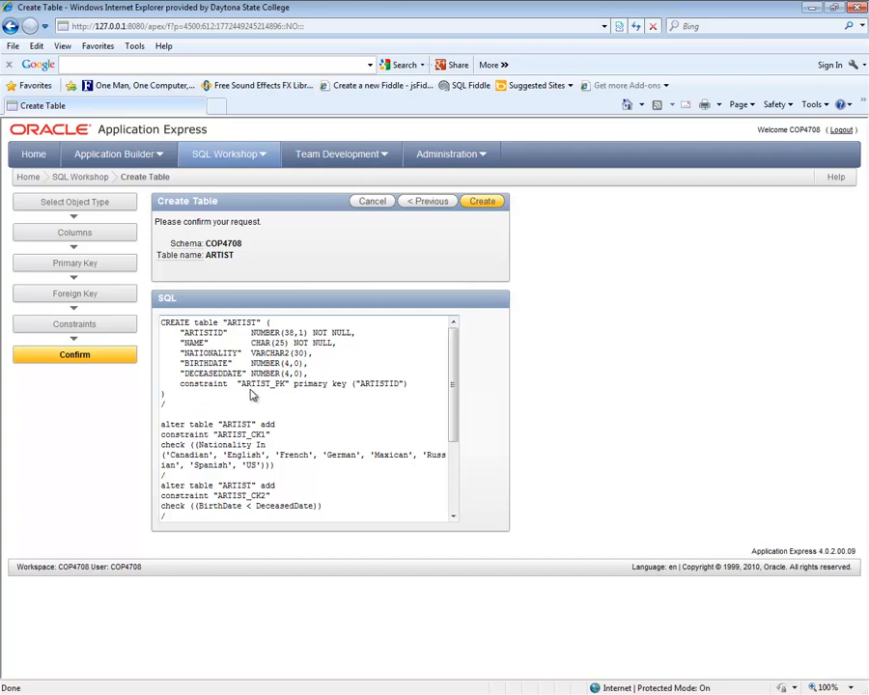
{"action": "scroll", "coordinate": [217, 425], "scroll_direction": "down", "scroll_amount": 1}
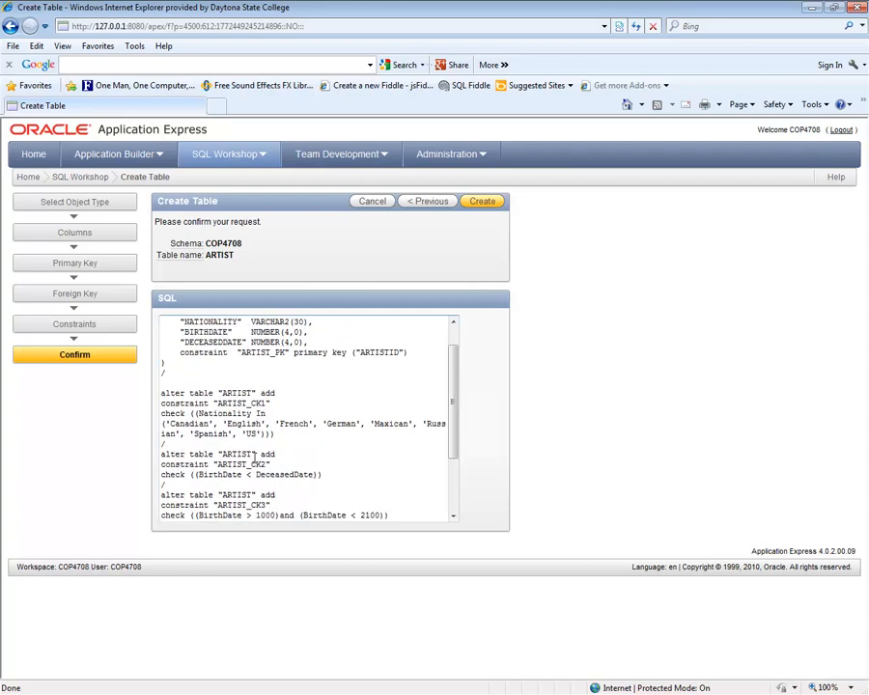
{"action": "scroll", "coordinate": [198, 413], "scroll_direction": "down", "scroll_amount": 2}
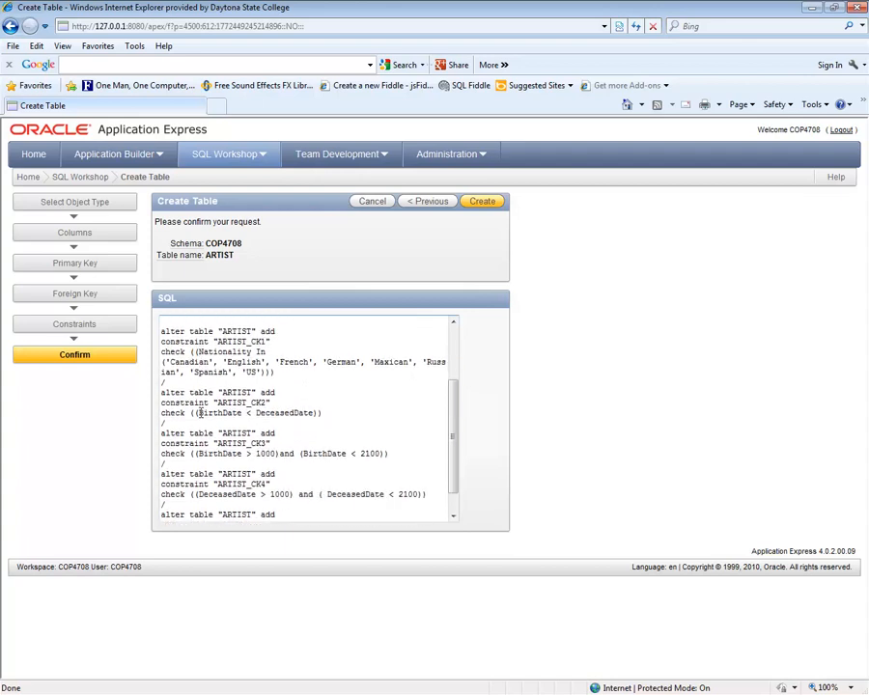
{"action": "scroll", "coordinate": [200, 412], "scroll_direction": "down", "scroll_amount": 1}
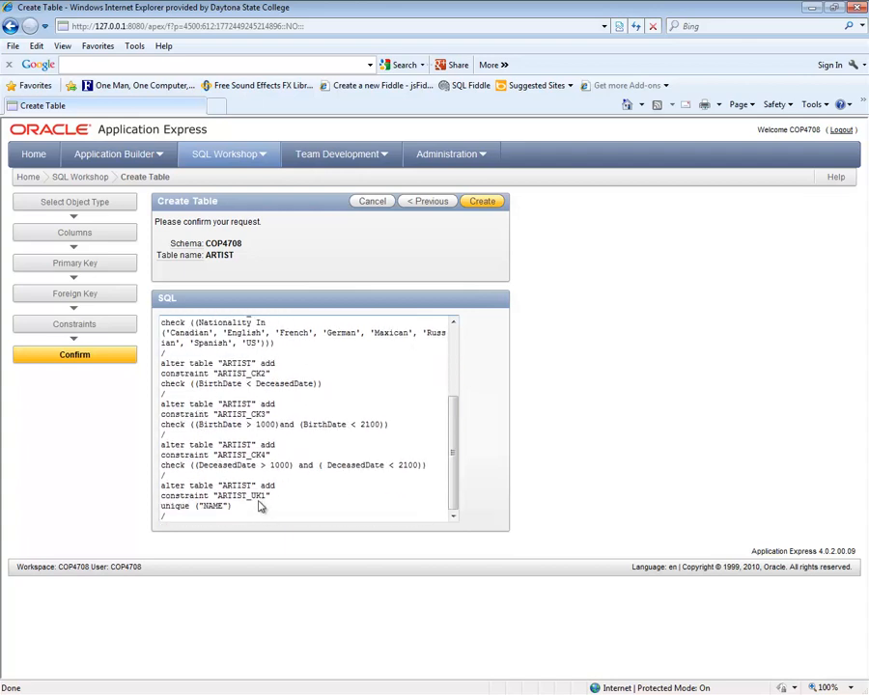
{"action": "scroll", "coordinate": [259, 501], "scroll_direction": "up", "scroll_amount": 4}
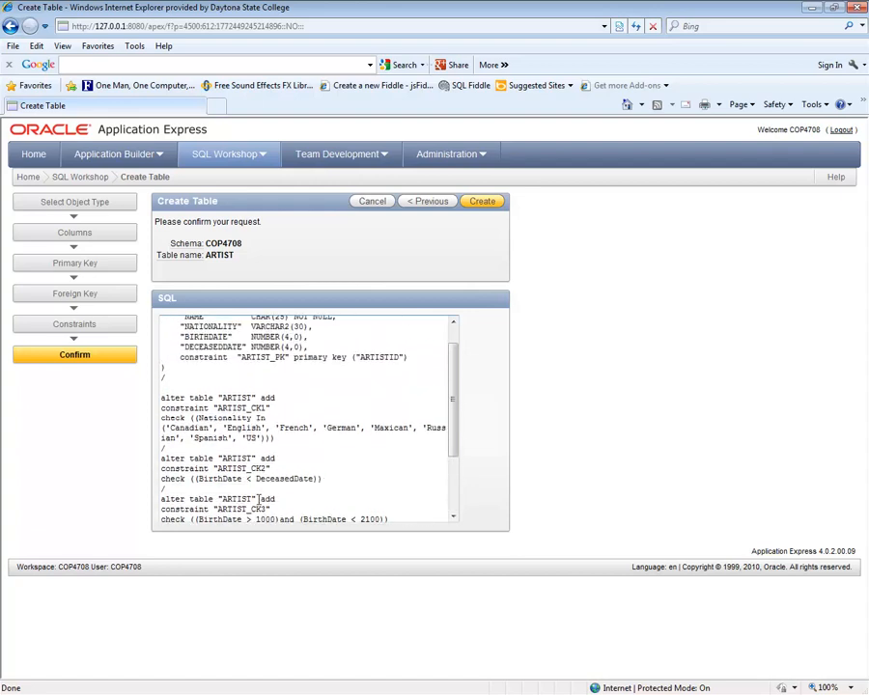
{"action": "left_click", "coordinate": [484, 205]}
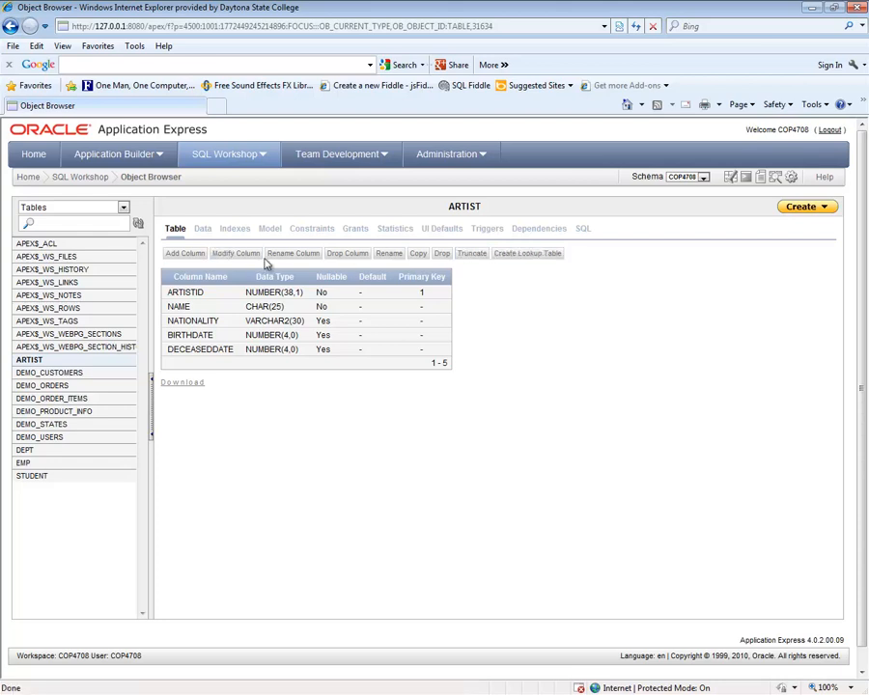
- Inspect the new ARTIST table's data, constraints and SQL definition
{"action": "left_click", "coordinate": [203, 232]}
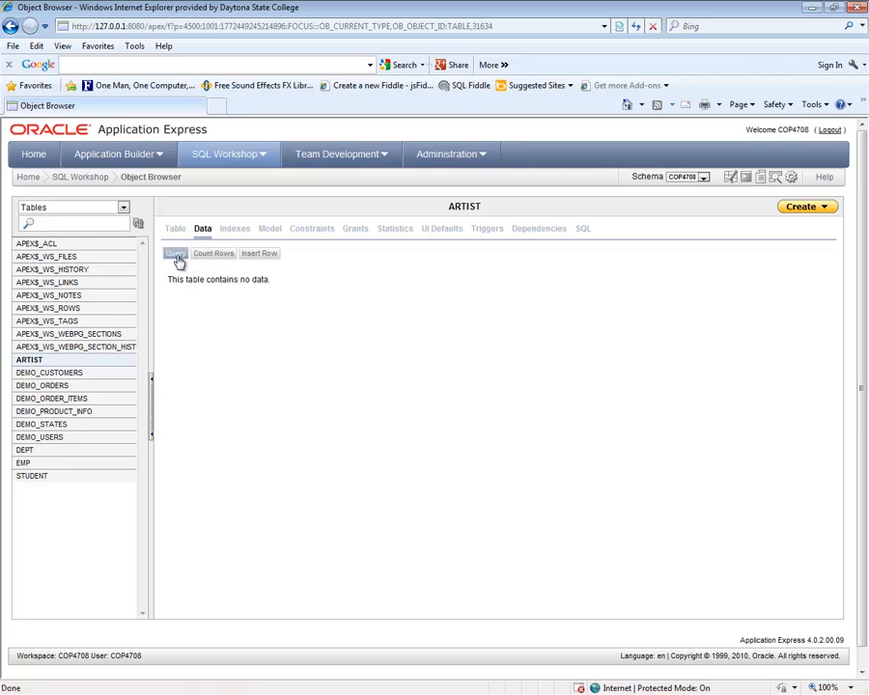
{"action": "left_click", "coordinate": [305, 232]}
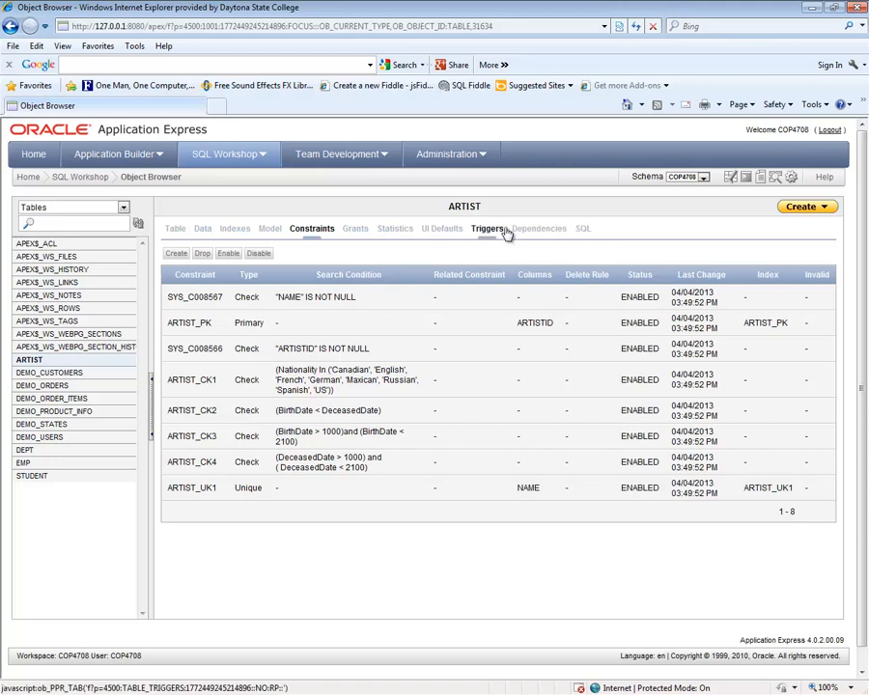
{"action": "left_click", "coordinate": [583, 230]}
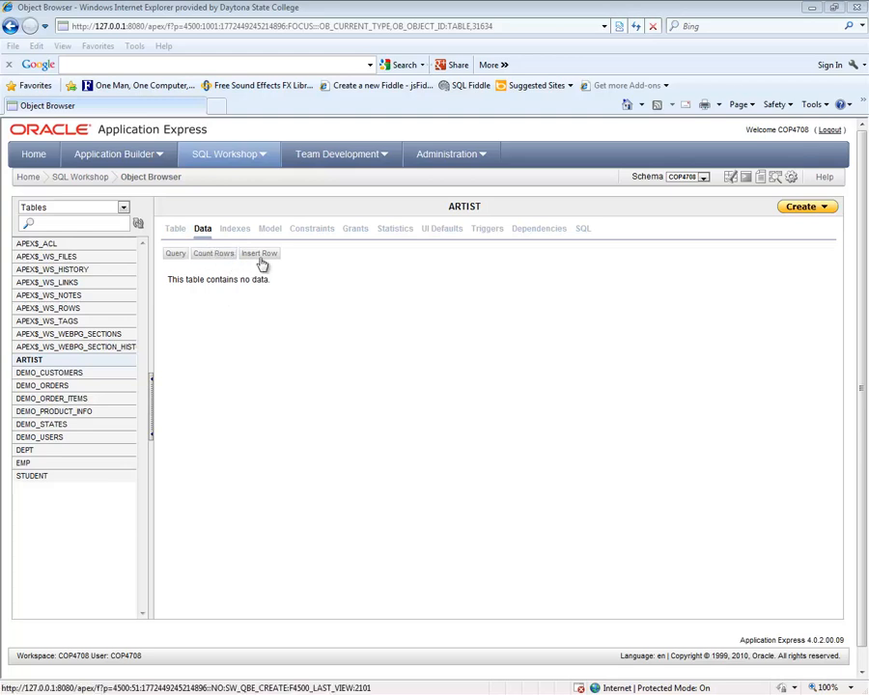
- Insert an ARTIST row with Artistid 3, name Miro, nationality Spanish, the artist's birth year and Deceaseddate 1950, continuing to another new row
{"action": "left_click", "coordinate": [261, 257]}
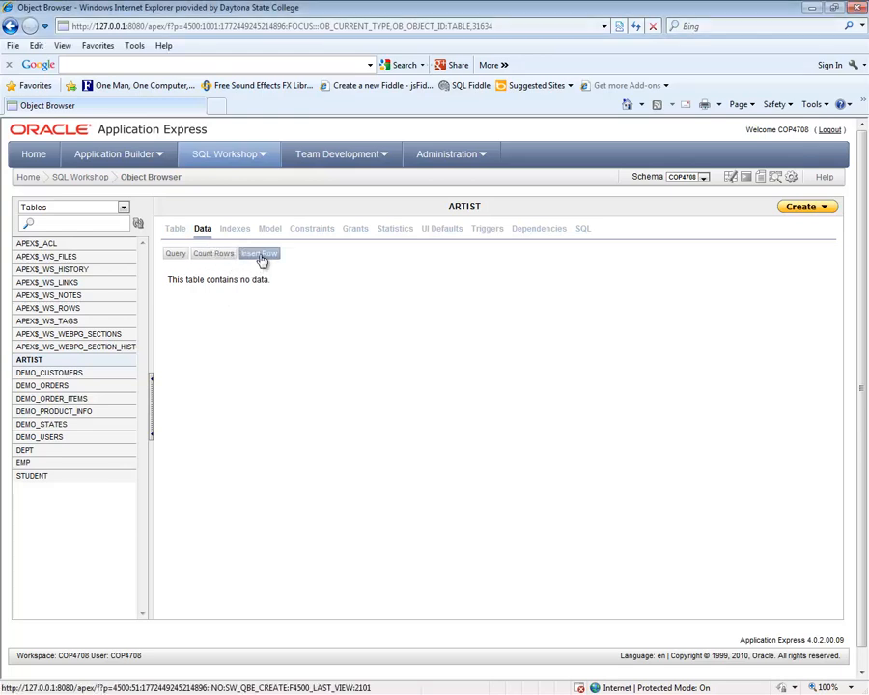
{"action": "left_click", "coordinate": [245, 311]}
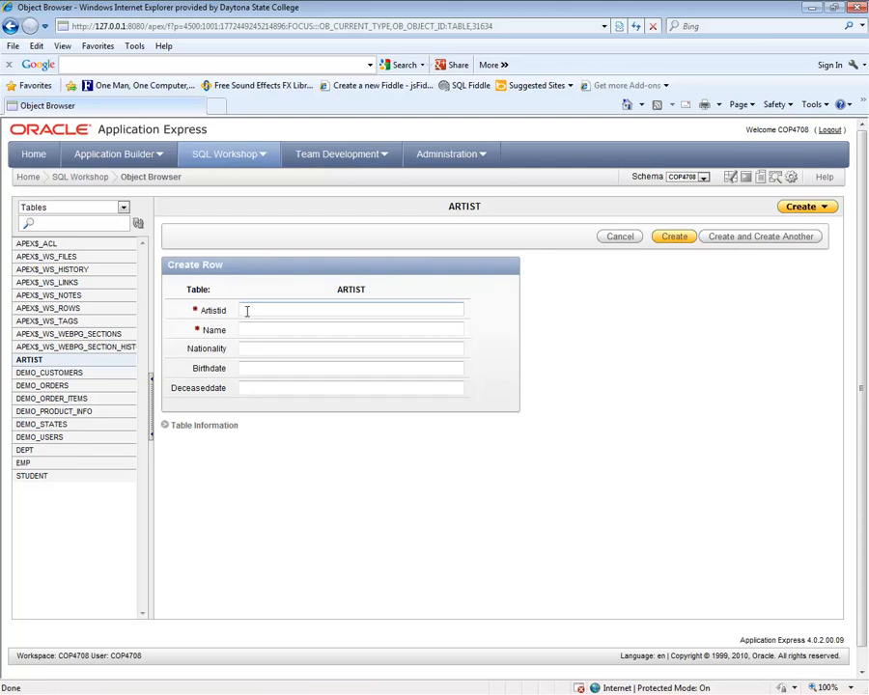
{"action": "type", "text": "3"}
{"action": "left_click", "coordinate": [259, 329]}
{"action": "type", "text": "Miro"}
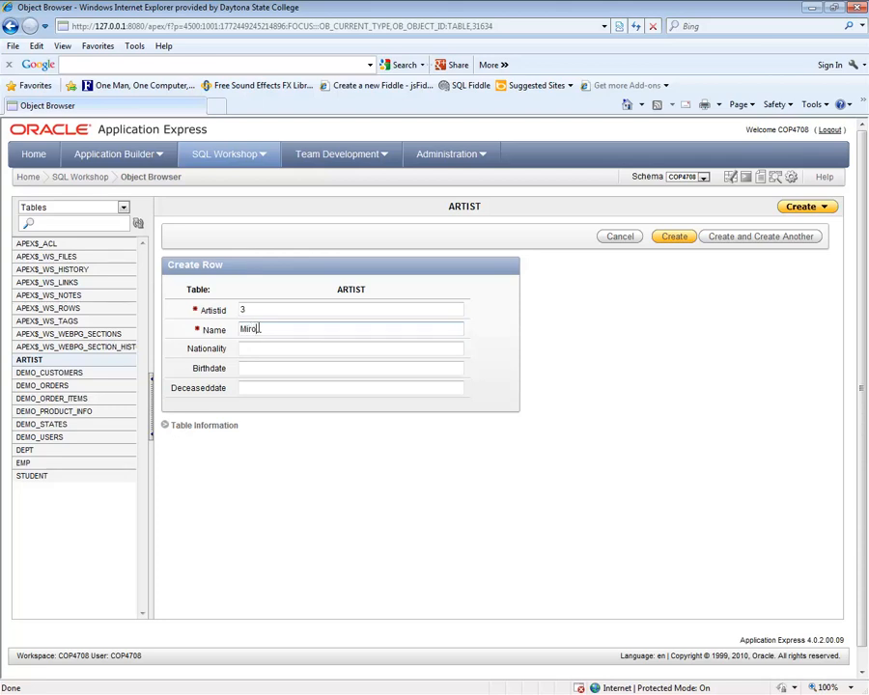
{"action": "left_click", "coordinate": [253, 350]}
{"action": "type", "text": "Spanish"}
{"action": "left_click", "coordinate": [244, 367]}
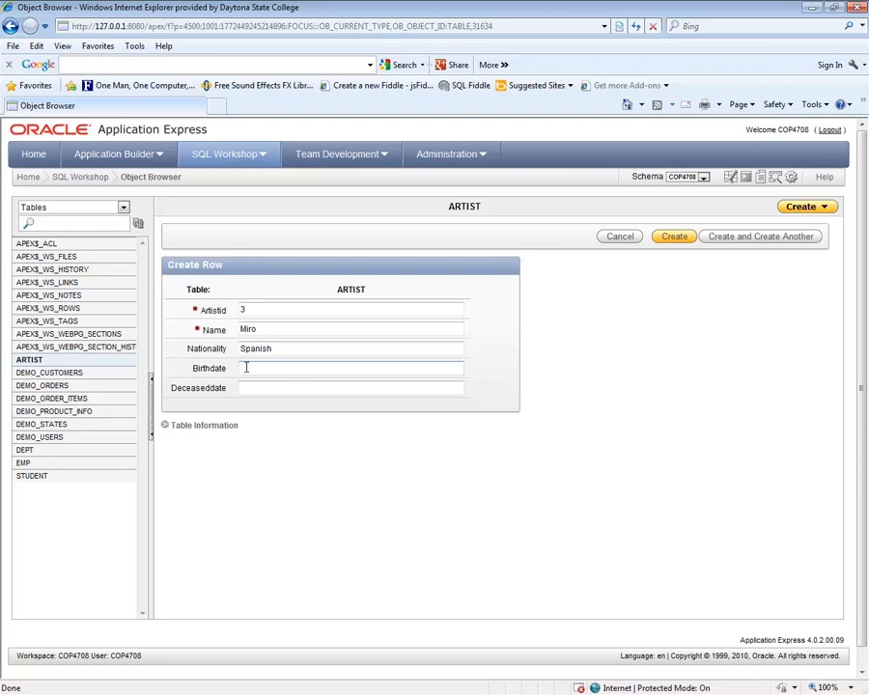
{"action": "type", "text": "1870"}
{"action": "left_click", "coordinate": [263, 386]}
{"action": "type", "text": "1950"}
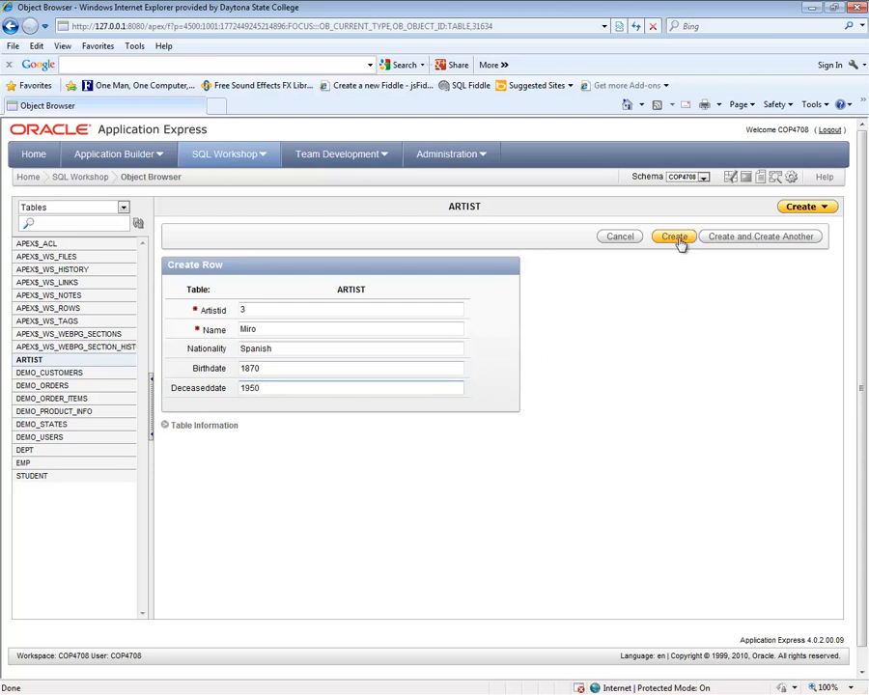
{"action": "left_click", "coordinate": [753, 241]}
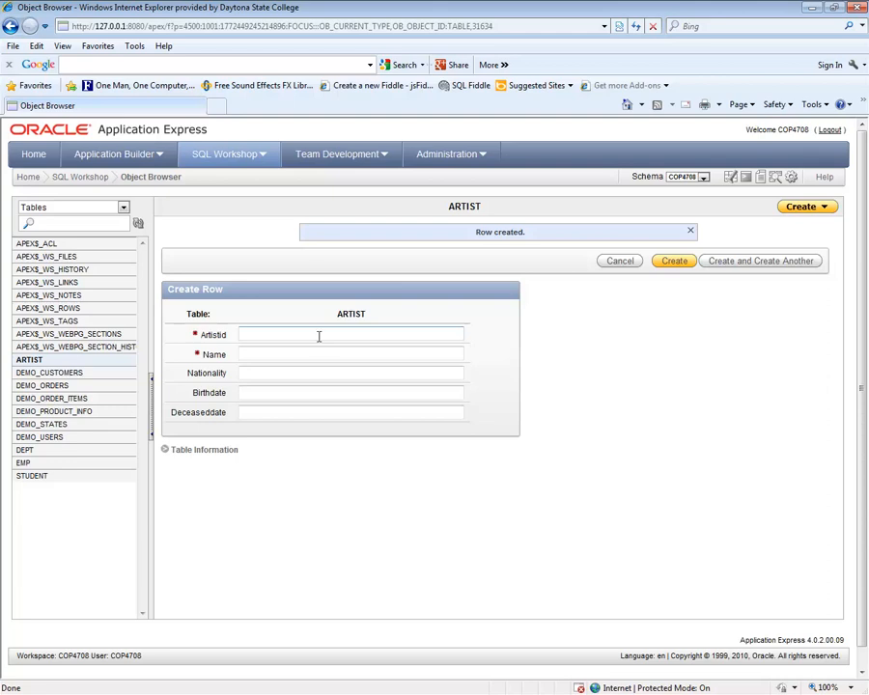
- Insert an ARTIST row with Artistid 4, name Kandinsky, nationality Russian, the artist's birth year and Deceaseddate 1900, continuing to another new row
{"action": "left_click", "coordinate": [309, 339]}
{"action": "type", "text": "4"}
{"action": "left_click", "coordinate": [293, 354]}
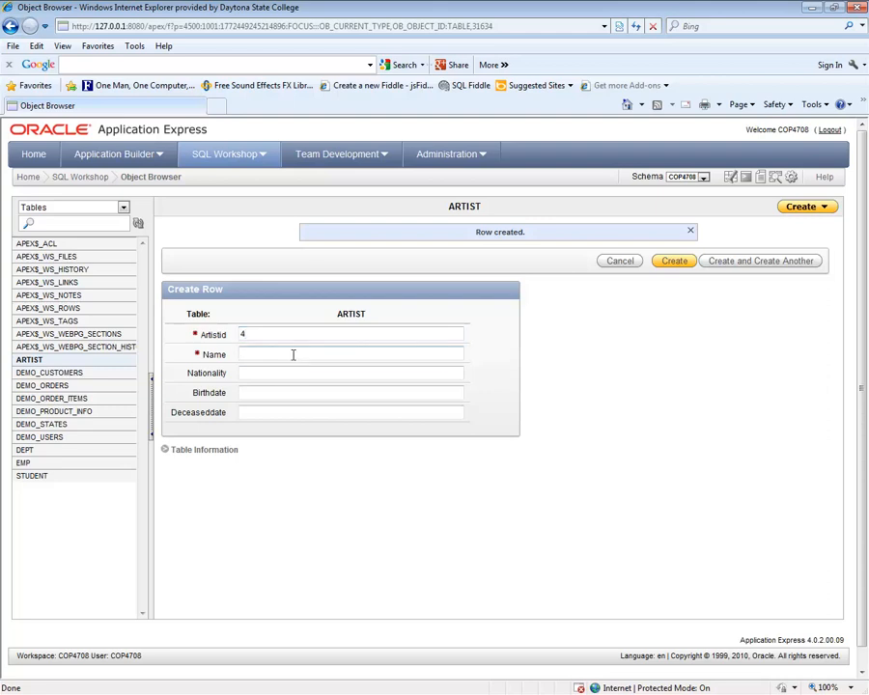
{"action": "type", "text": "Kandinsky"}
{"action": "left_click", "coordinate": [277, 374]}
{"action": "left_click", "coordinate": [278, 374]}
{"action": "type", "text": "Ru"}
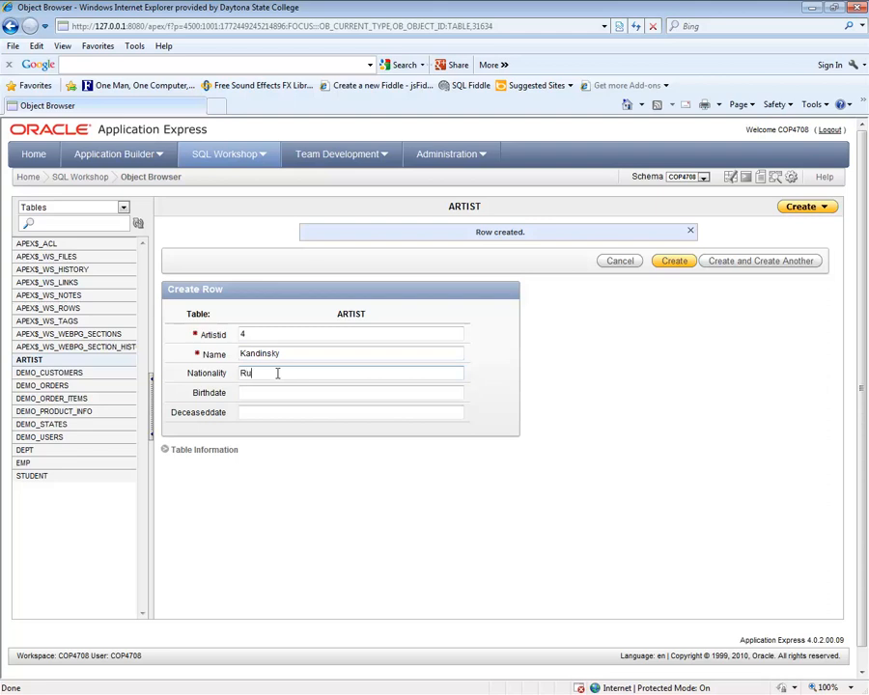
{"action": "type", "text": "ssian"}
{"action": "left_click", "coordinate": [300, 393]}
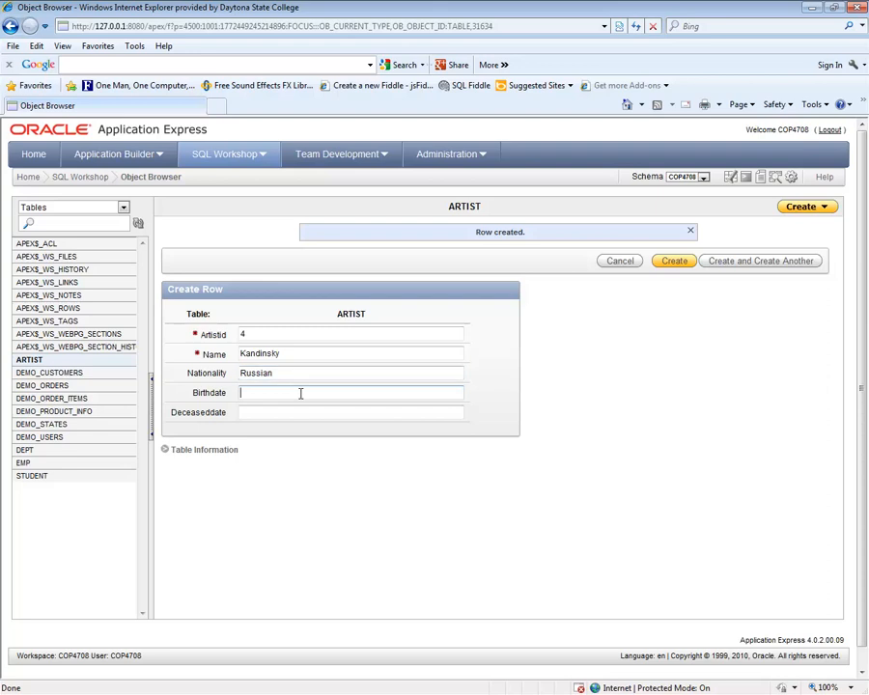
{"action": "type", "text": "1854"}
{"action": "left_click", "coordinate": [285, 413]}
{"action": "left_click", "coordinate": [281, 412]}
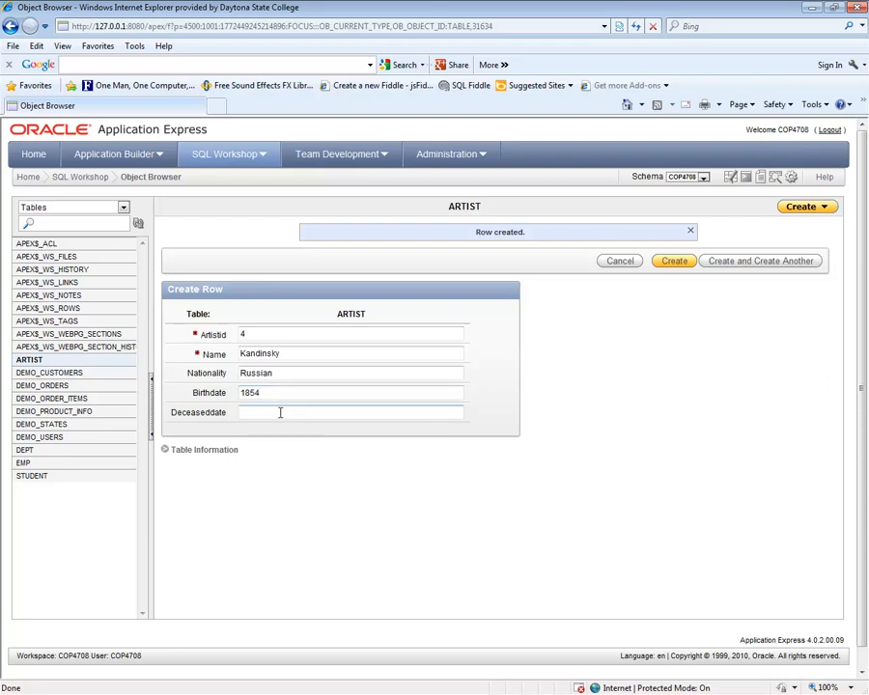
{"action": "type", "text": "1900"}
{"action": "left_click", "coordinate": [755, 265]}
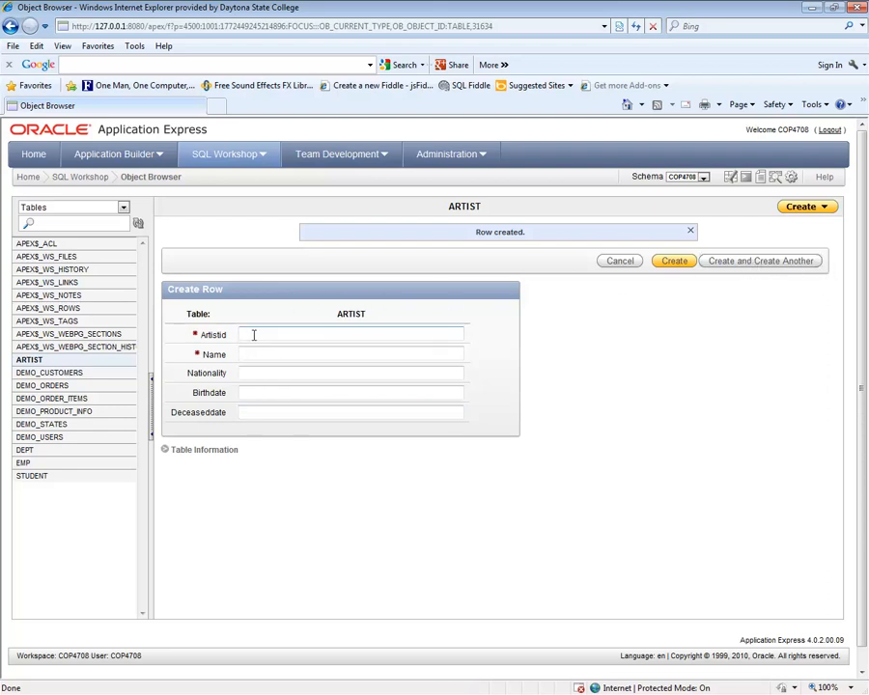
- Insert a final ARTIST row with Artistid 5, the artist's name, nationality US and birth year, leaving Deceaseddate empty
{"action": "type", "text": "5"}
{"action": "left_click", "coordinate": [284, 354]}
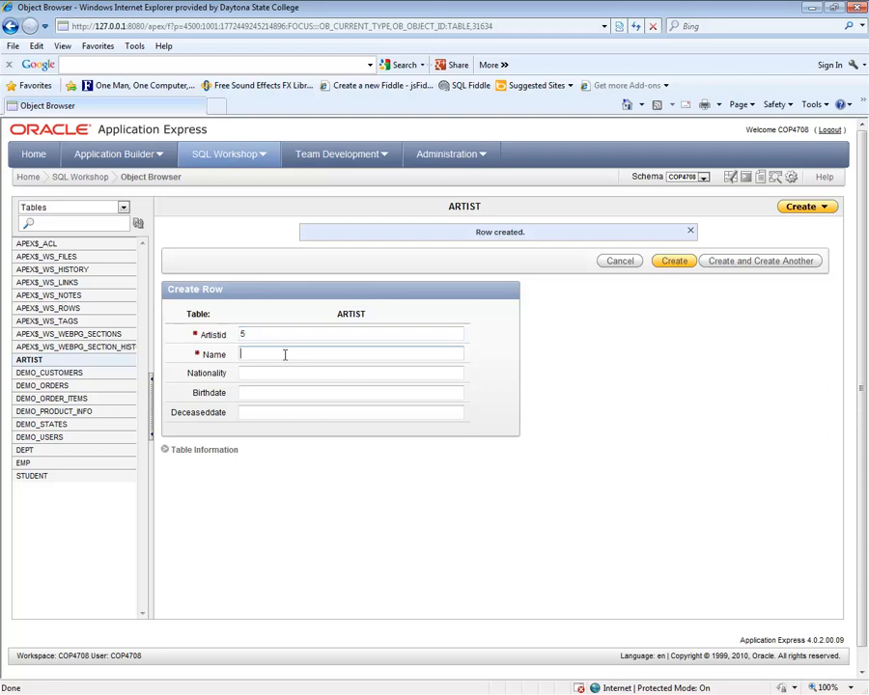
{"action": "type", "text": "Frings"}
{"action": "left_click", "coordinate": [277, 372]}
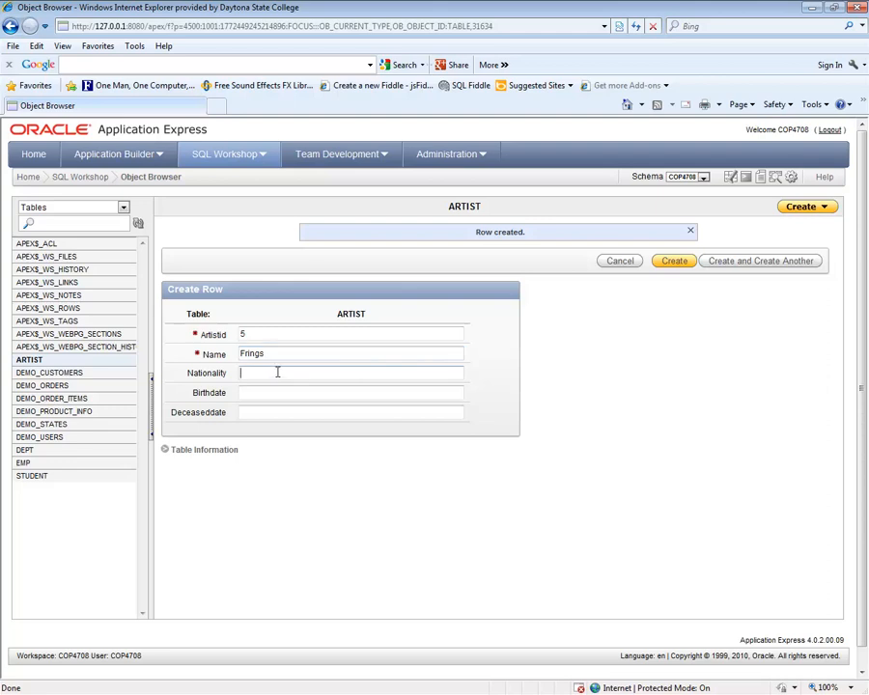
{"action": "type", "text": "US"}
{"action": "left_click", "coordinate": [275, 394]}
{"action": "type", "text": "1950"}
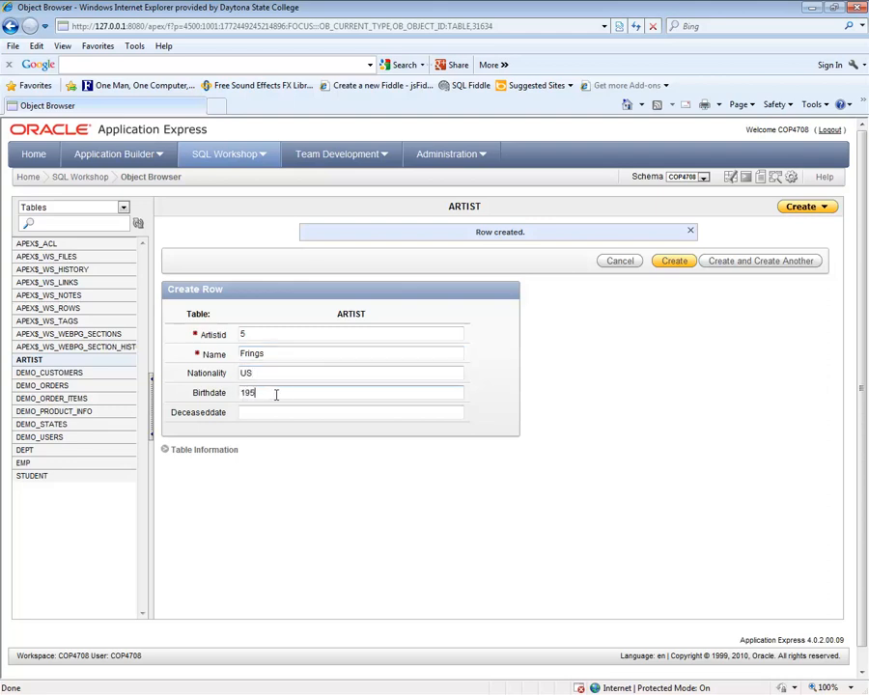
{"action": "left_click", "coordinate": [261, 412]}
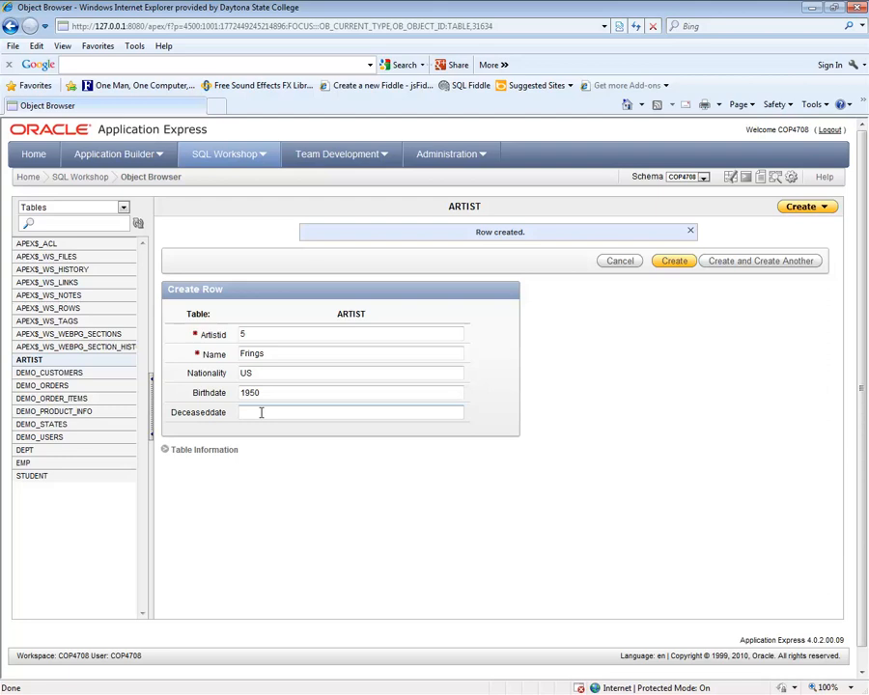
{"action": "left_click", "coordinate": [668, 263]}
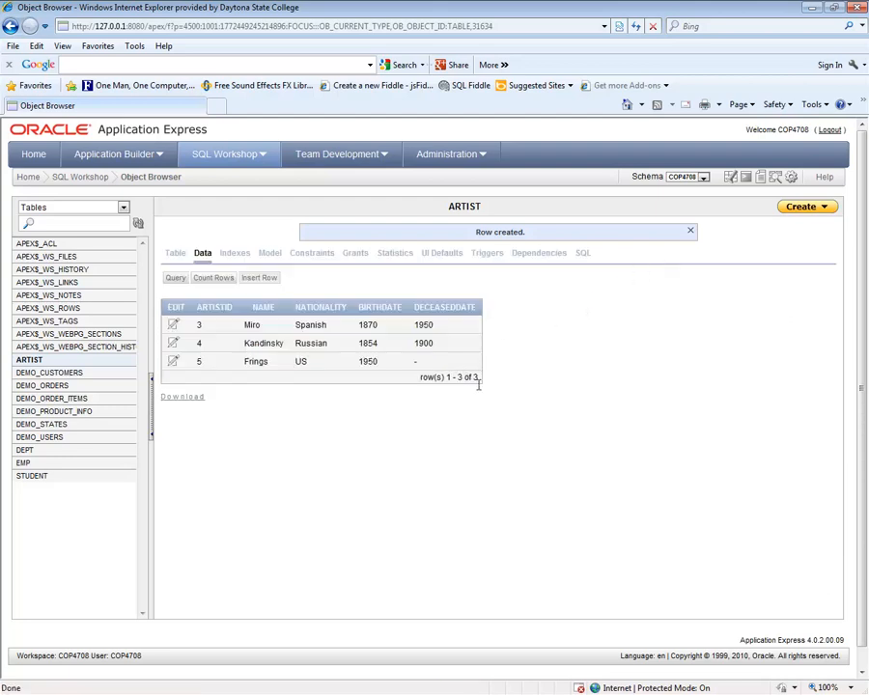
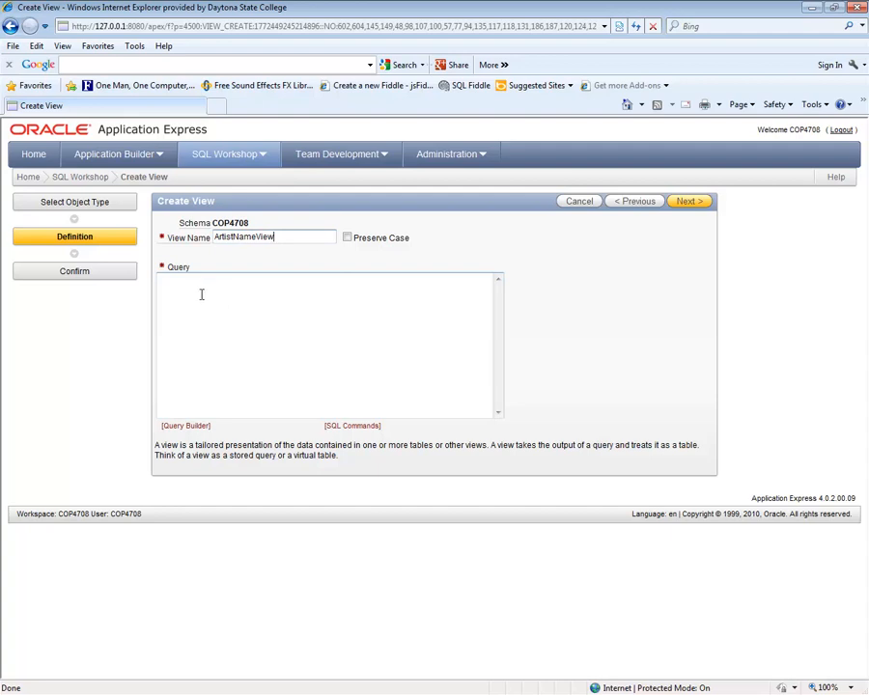
- Define the ArtistNameView query as "Select Name as ArtistName From Artist", create the view and display its data
{"action": "left_click", "coordinate": [200, 284]}
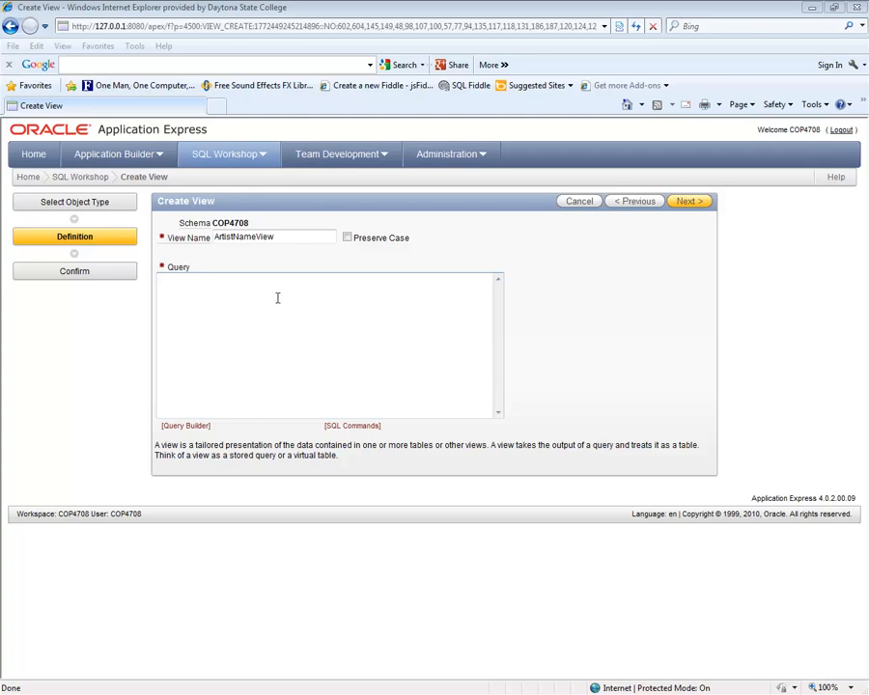
{"action": "left_click", "coordinate": [276, 294]}
{"action": "type", "text": "S"}
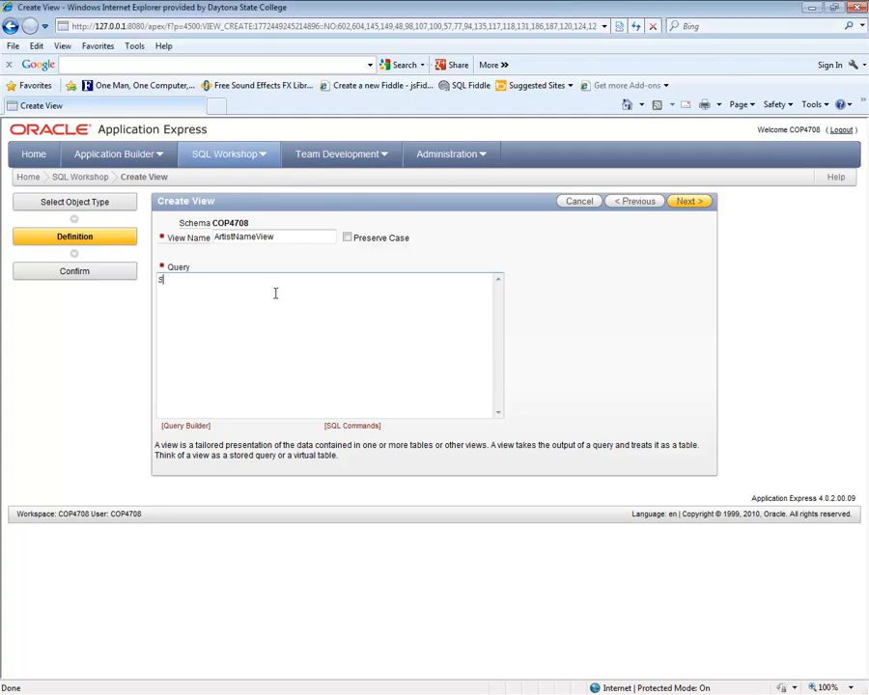
{"action": "type", "text": "elect Name as ArtistName"}
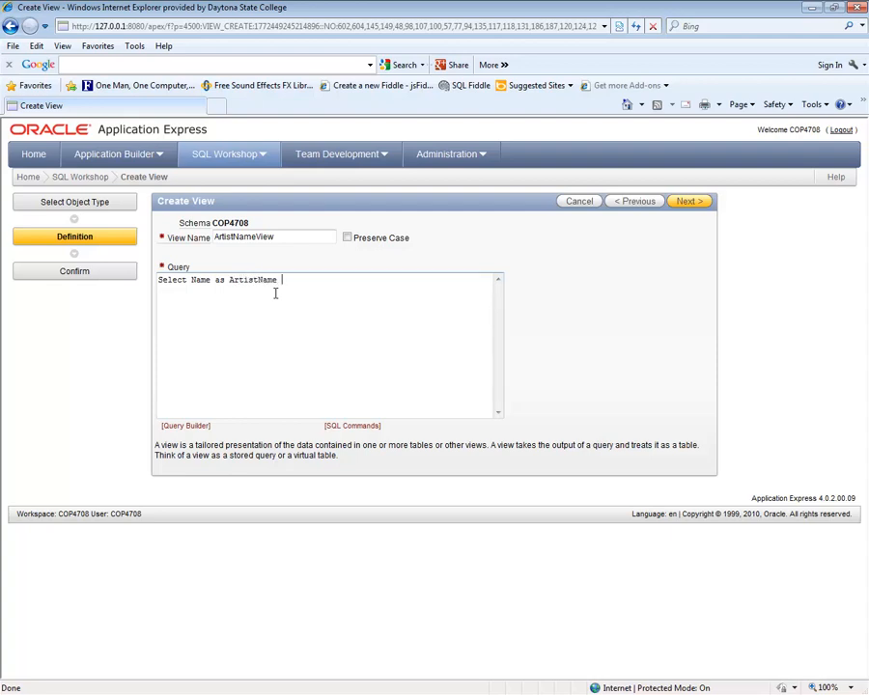
{"action": "type", "text": " From Artist"}
{"action": "left_click", "coordinate": [691, 202]}
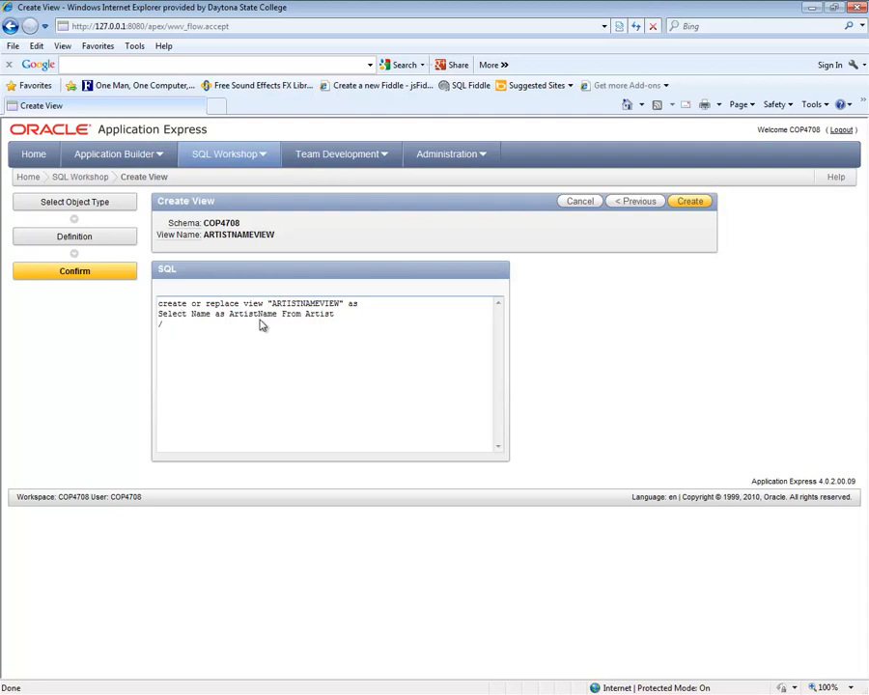
{"action": "left_click", "coordinate": [692, 203]}
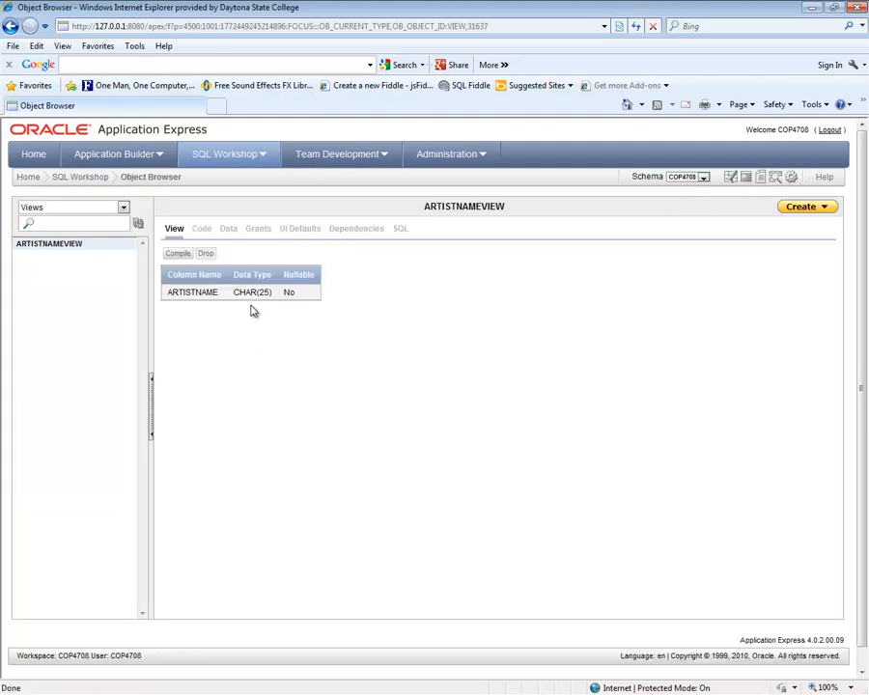
{"action": "left_click", "coordinate": [229, 234]}
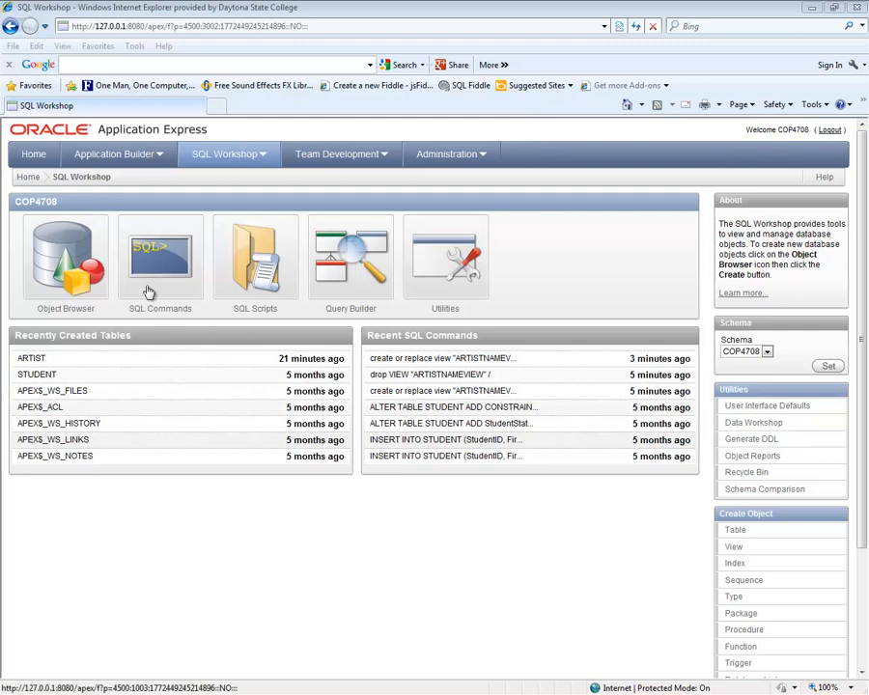
- Go to the Data Workshop among the SQL Workshop utilities
{"action": "left_click", "coordinate": [265, 159]}
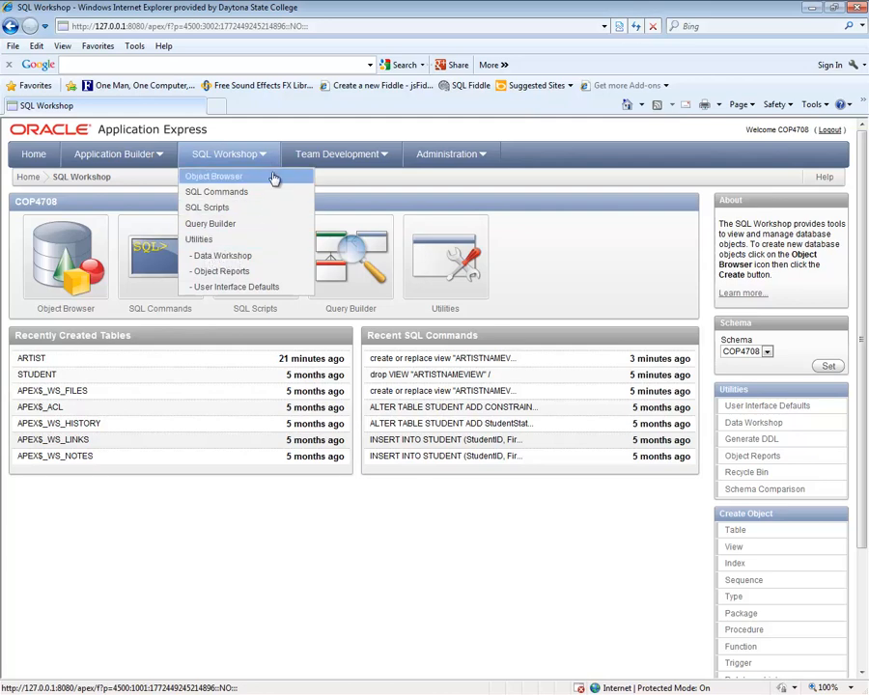
{"action": "left_click", "coordinate": [441, 278]}
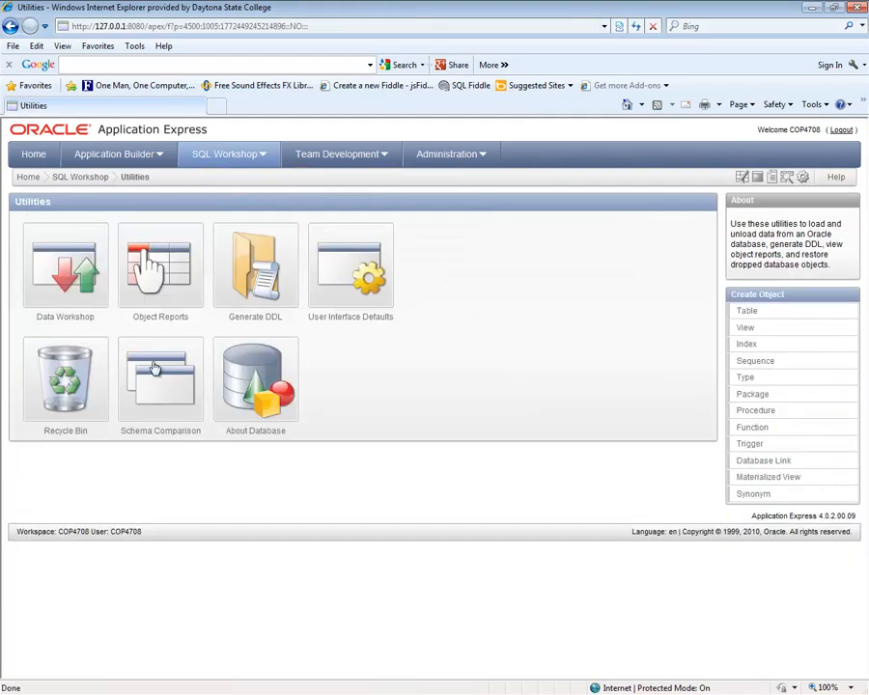
{"action": "left_click", "coordinate": [79, 287]}
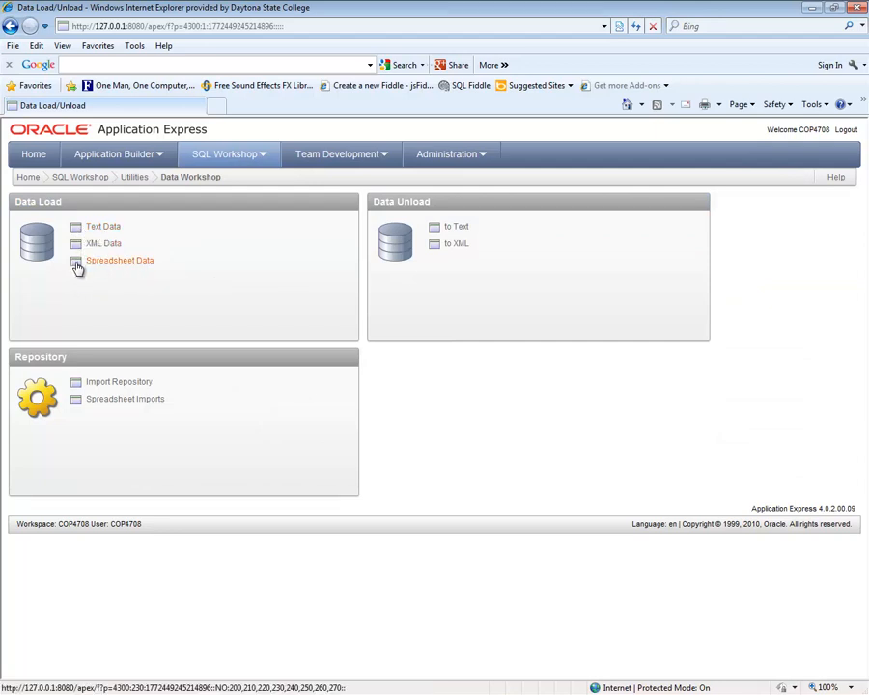
- Try to load Customer Table.xls from the desktop as spreadsheet data into a new table, and cancel the load
{"action": "left_click", "coordinate": [97, 263]}
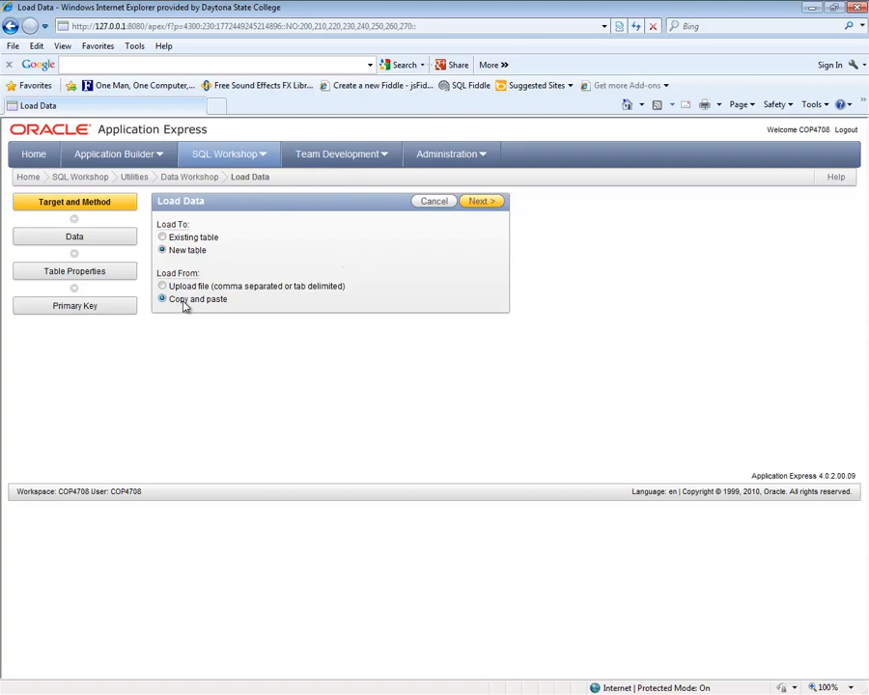
{"action": "left_click", "coordinate": [162, 287]}
{"action": "left_click", "coordinate": [480, 202]}
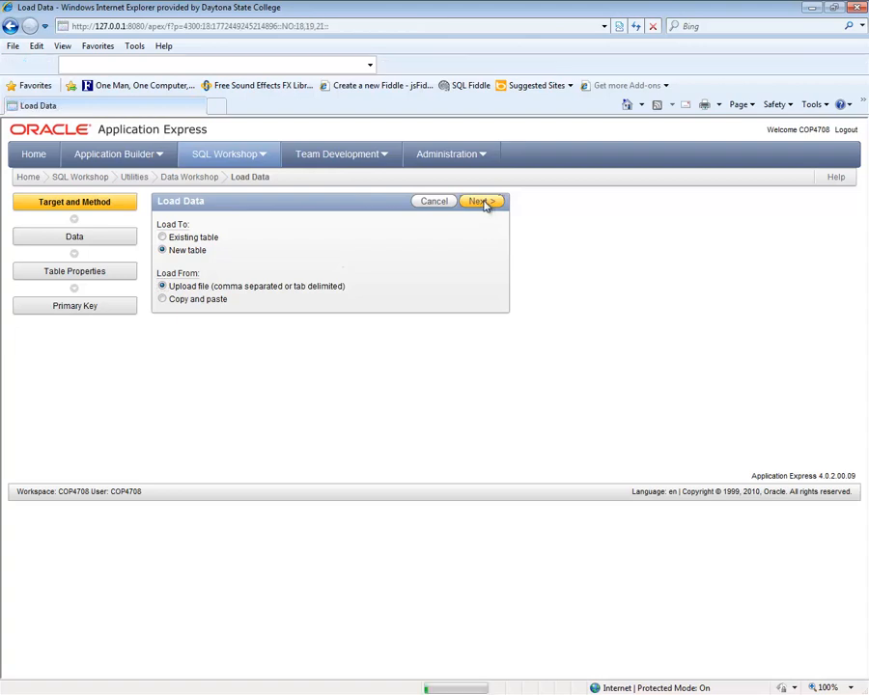
{"action": "left_click", "coordinate": [390, 243]}
{"action": "left_click_drag", "start_coordinate": [423, 85], "coordinate": [424, 186]}
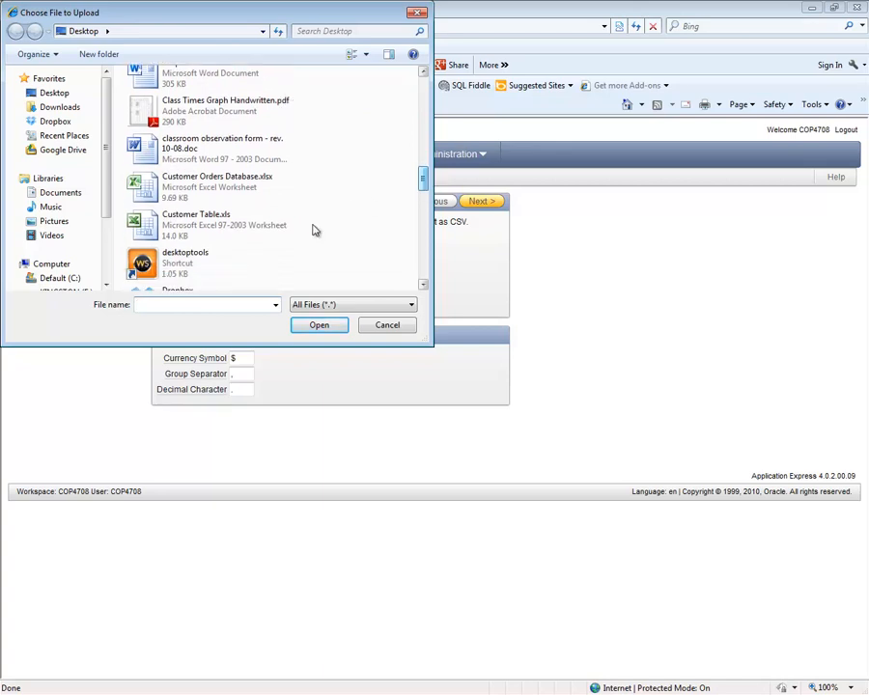
{"action": "left_click", "coordinate": [199, 226]}
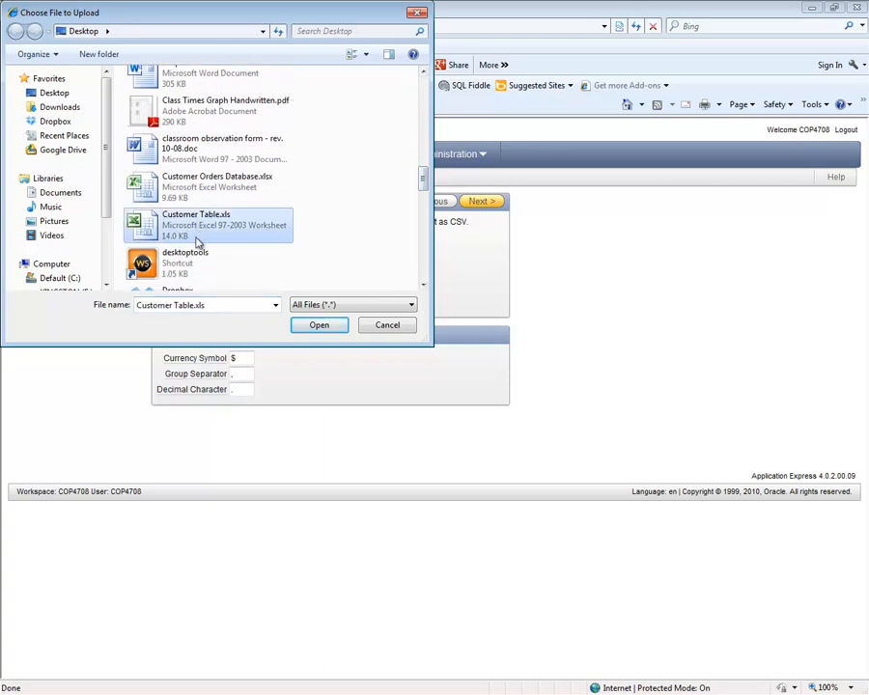
{"action": "left_click", "coordinate": [319, 325]}
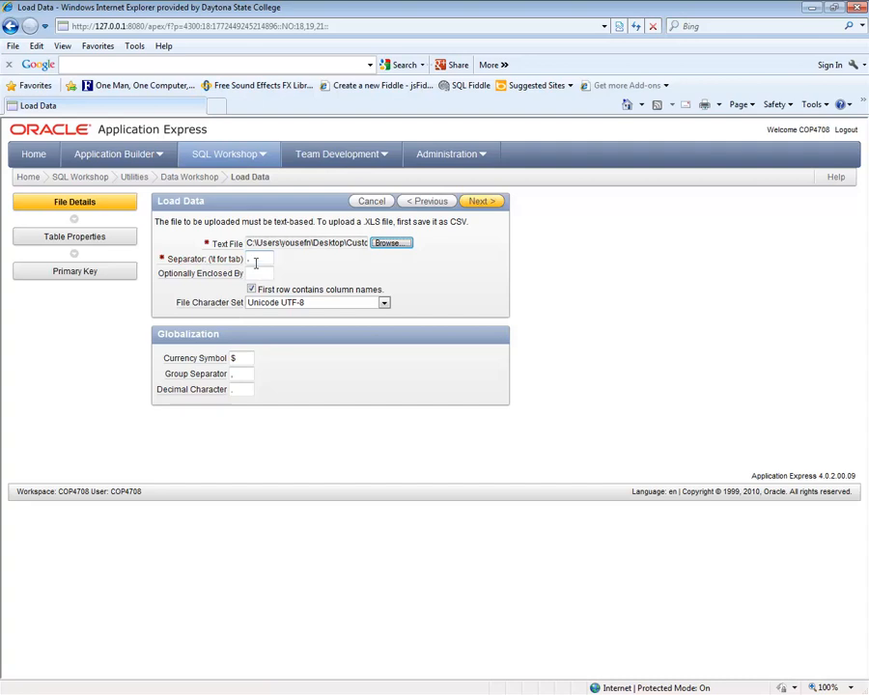
{"action": "left_click", "coordinate": [480, 205]}
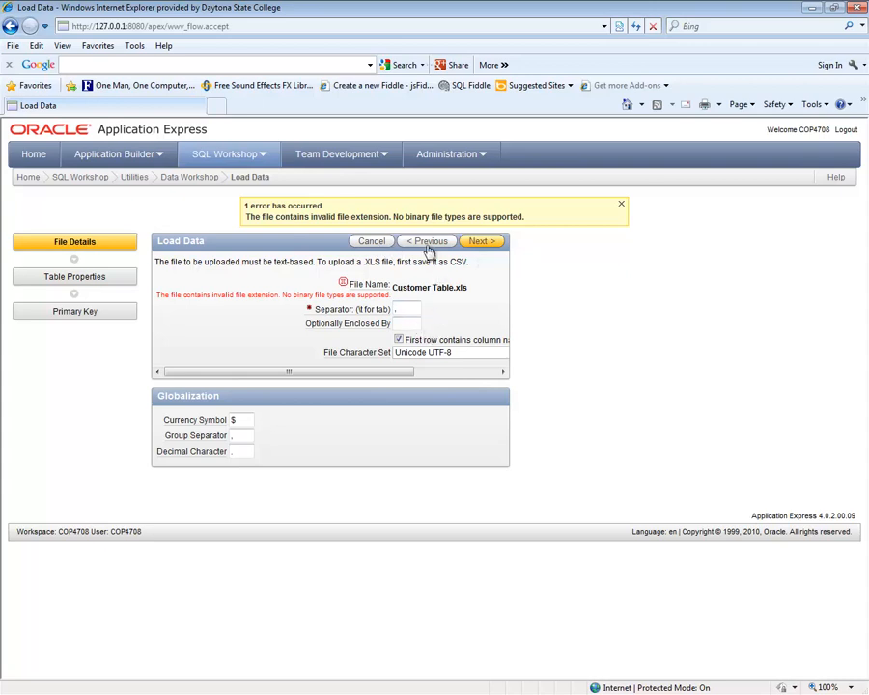
{"action": "left_click", "coordinate": [372, 243]}
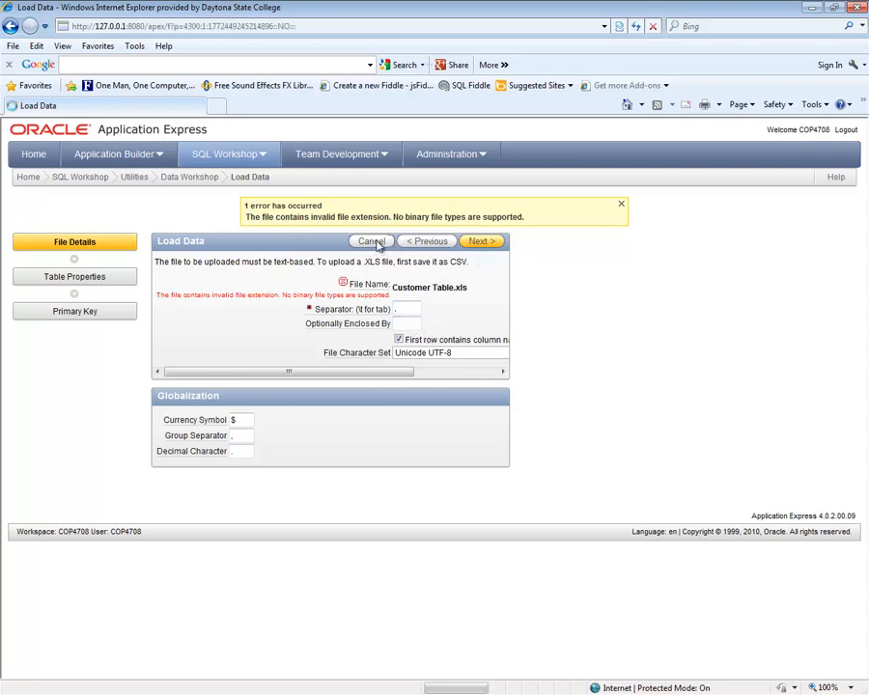
- Start a spreadsheet data load into a new table from an uploaded file
{"action": "left_click", "coordinate": [136, 262]}
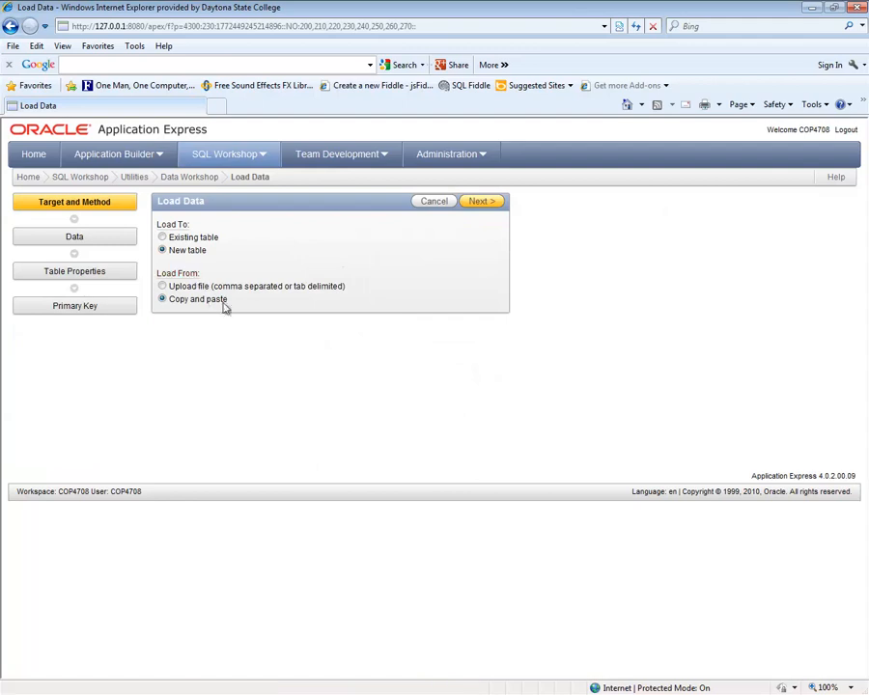
{"action": "left_click", "coordinate": [162, 286]}
{"action": "left_click", "coordinate": [483, 208]}
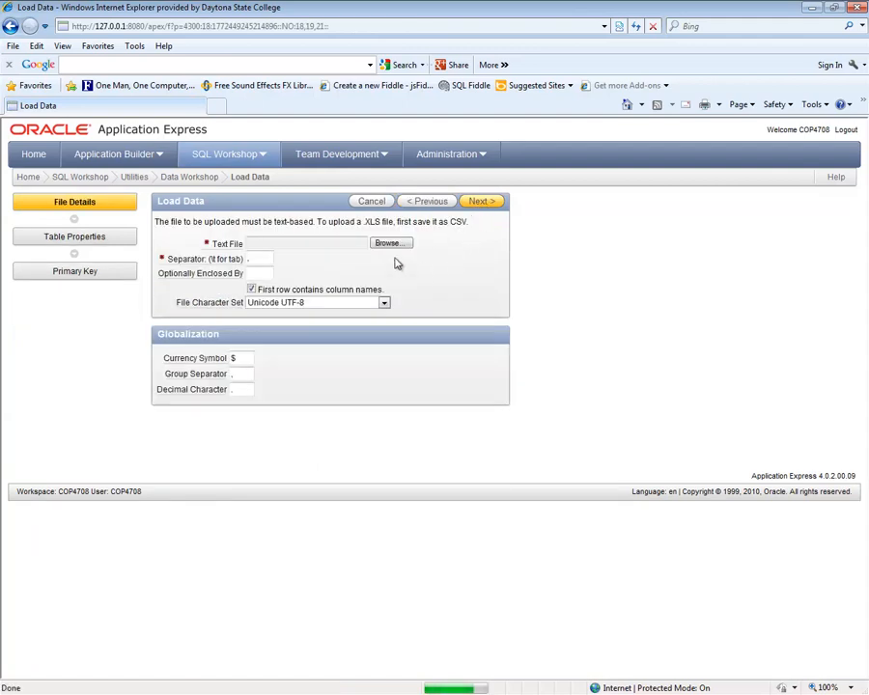
- Choose Customer Table.csv from the Databases folder of Applied Database I COP4708 on the KINGSTON (F:) drive as the upload file
{"action": "left_click", "coordinate": [388, 245]}
{"action": "left_click_drag", "start_coordinate": [423, 93], "coordinate": [425, 188]}
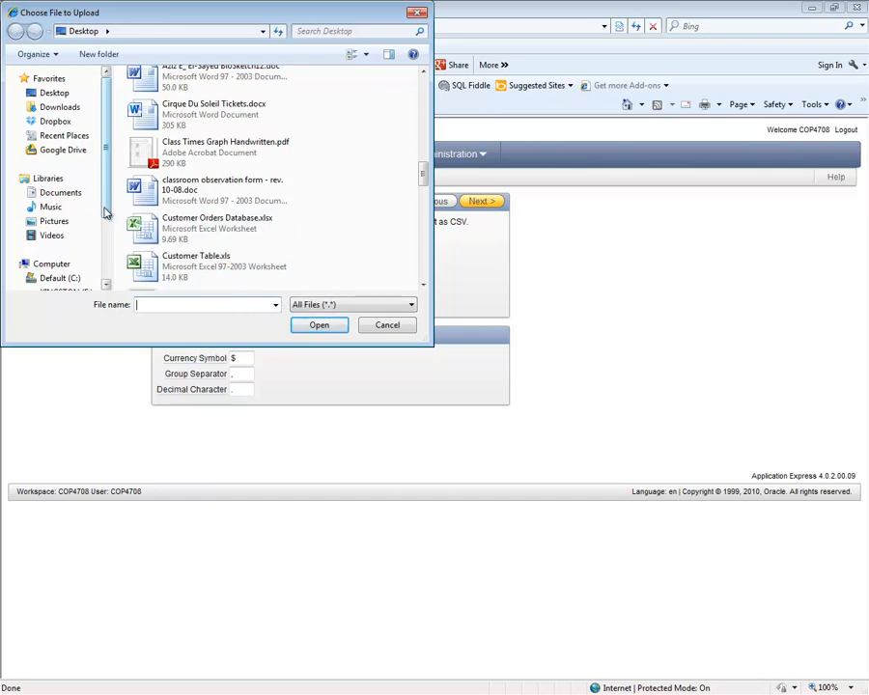
{"action": "scroll", "coordinate": [87, 227], "scroll_direction": "down", "scroll_amount": 2}
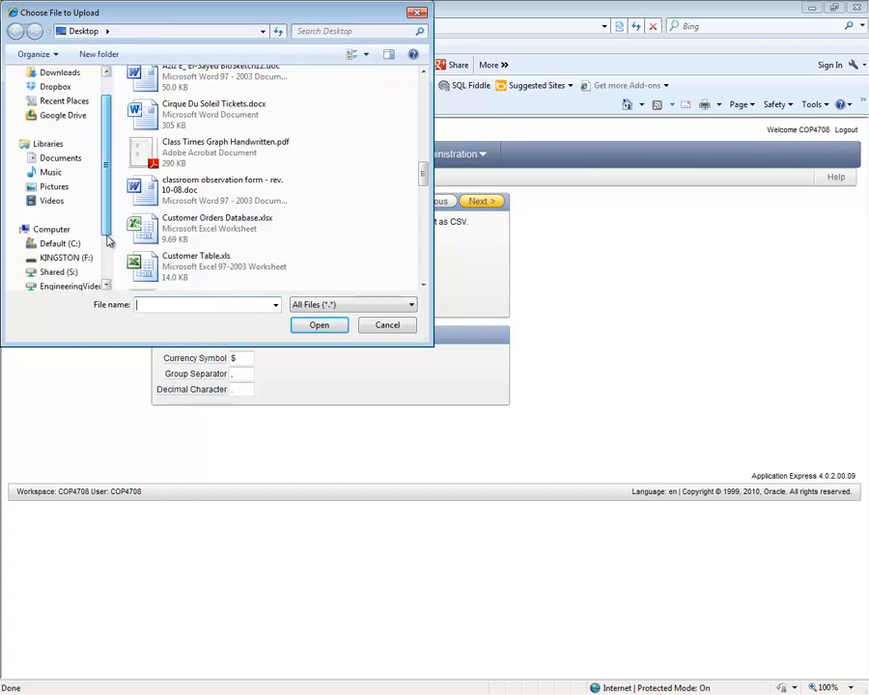
{"action": "left_click", "coordinate": [75, 232]}
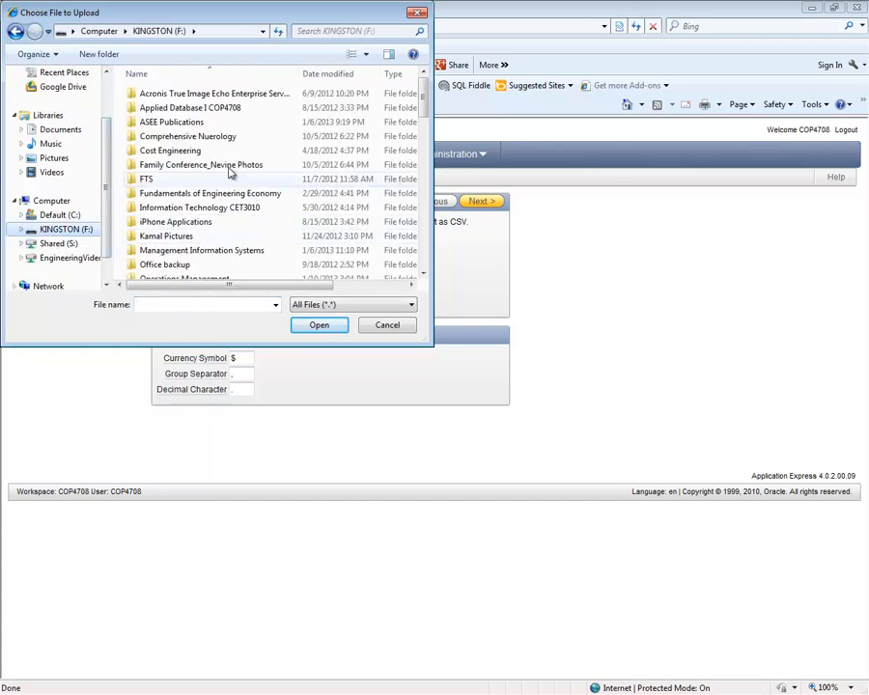
{"action": "double_click", "coordinate": [193, 109]}
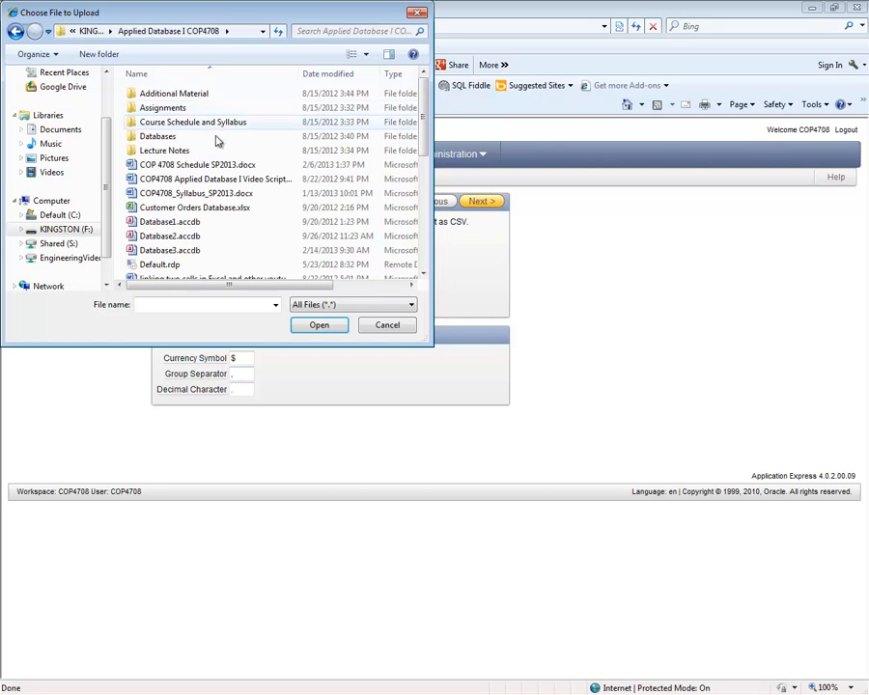
{"action": "double_click", "coordinate": [162, 138]}
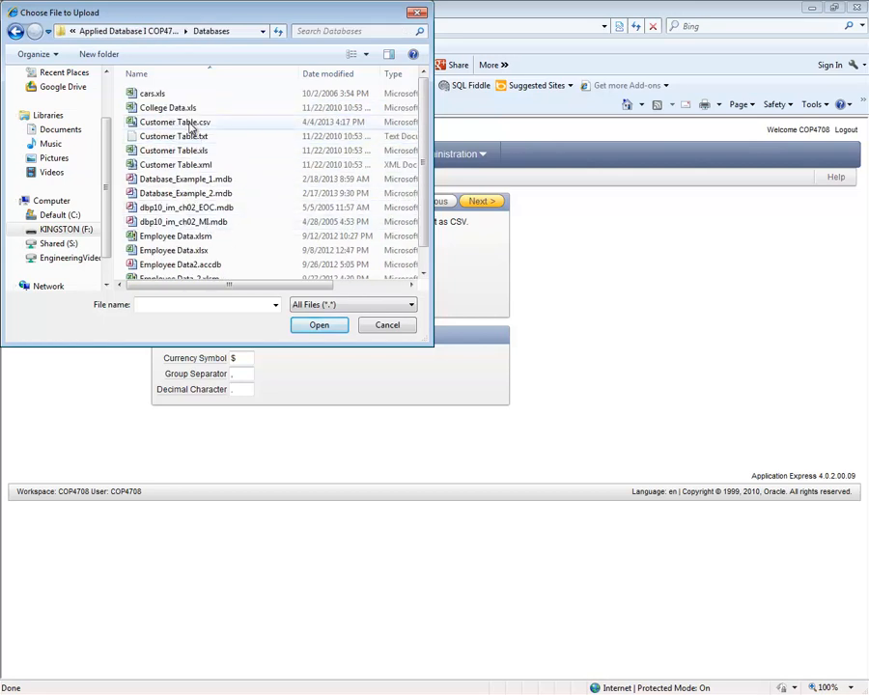
{"action": "double_click", "coordinate": [193, 123]}
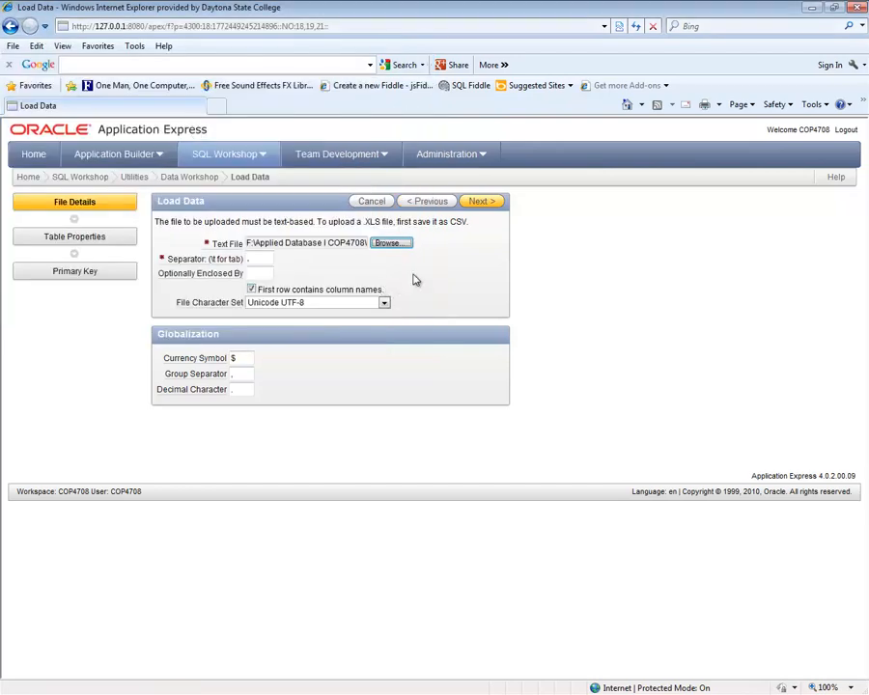
- Continue to the table properties and review the data type options for Name and ZipCode and the previewed customer rows
{"action": "left_click", "coordinate": [483, 204]}
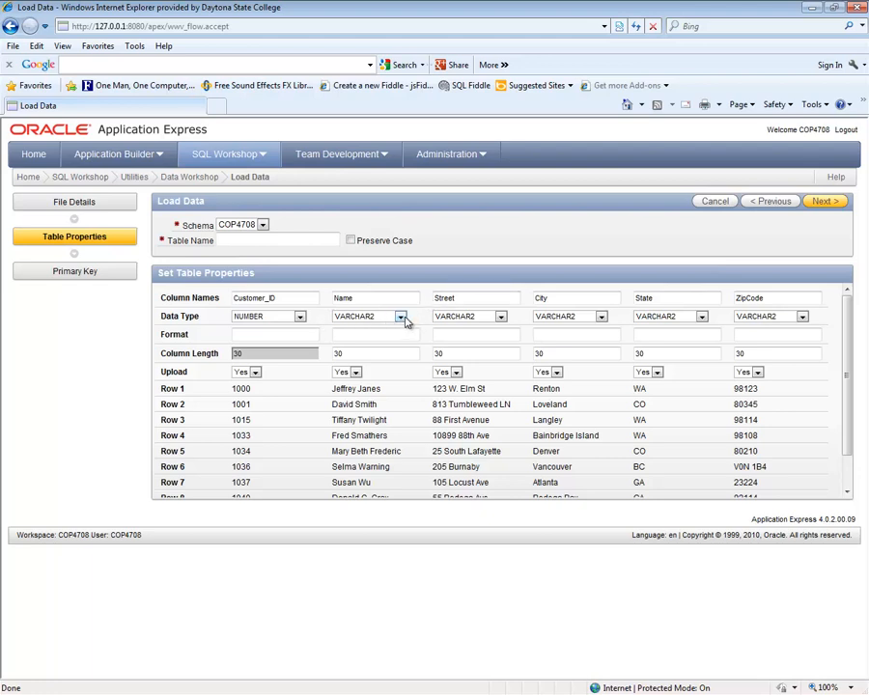
{"action": "left_click", "coordinate": [401, 318]}
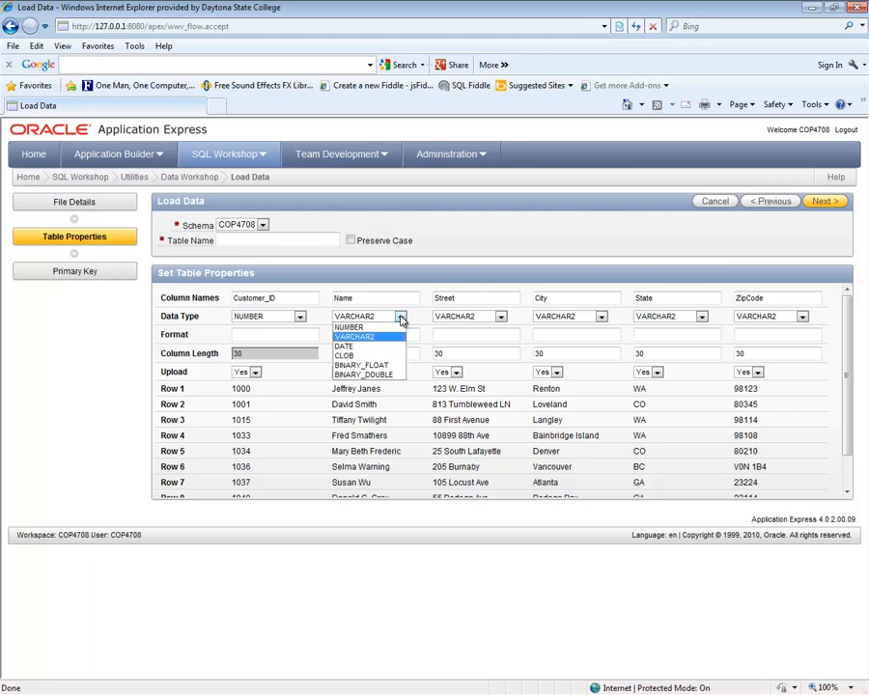
{"action": "left_click", "coordinate": [401, 319]}
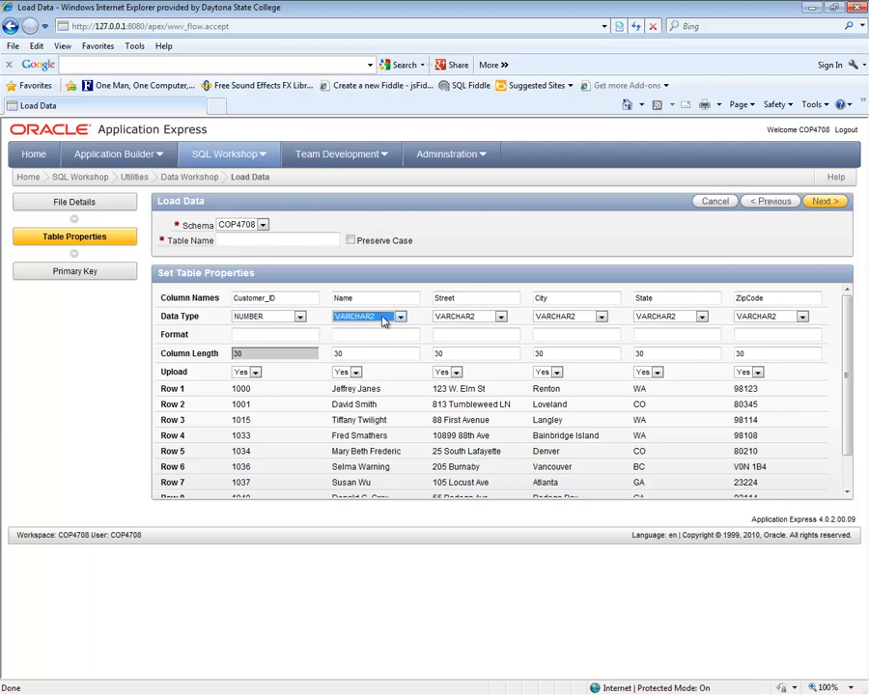
{"action": "left_click", "coordinate": [801, 318]}
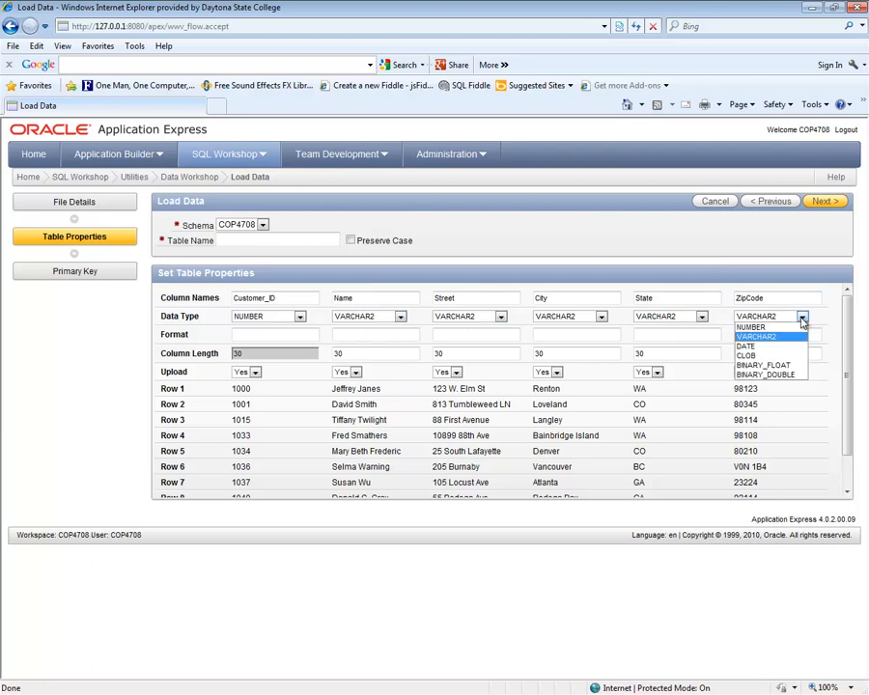
{"action": "left_click", "coordinate": [802, 319]}
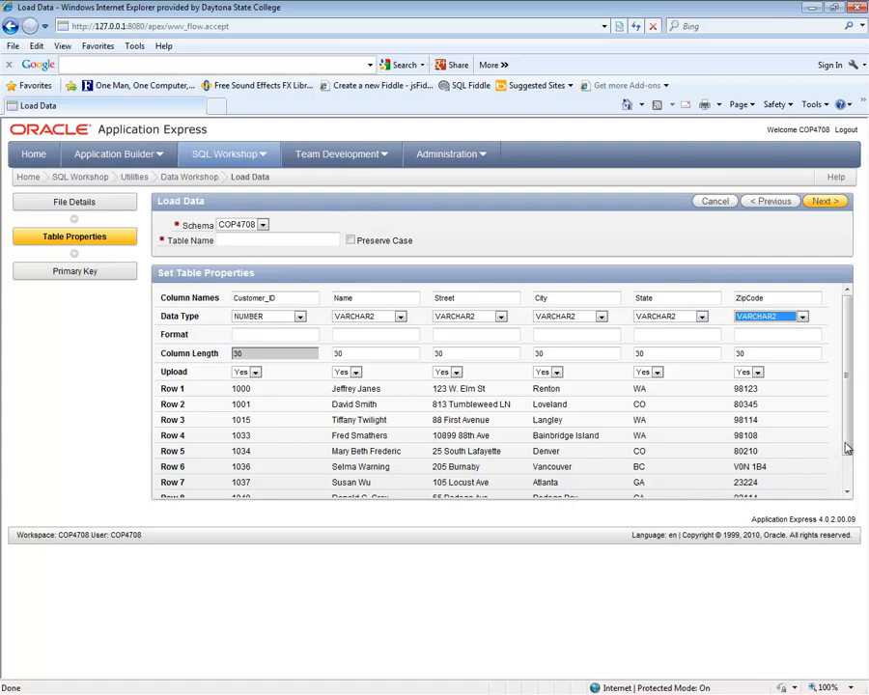
{"action": "scroll", "coordinate": [849, 466], "scroll_direction": "down", "scroll_amount": 1}
{"action": "scroll", "coordinate": [849, 467], "scroll_direction": "down", "scroll_amount": 1}
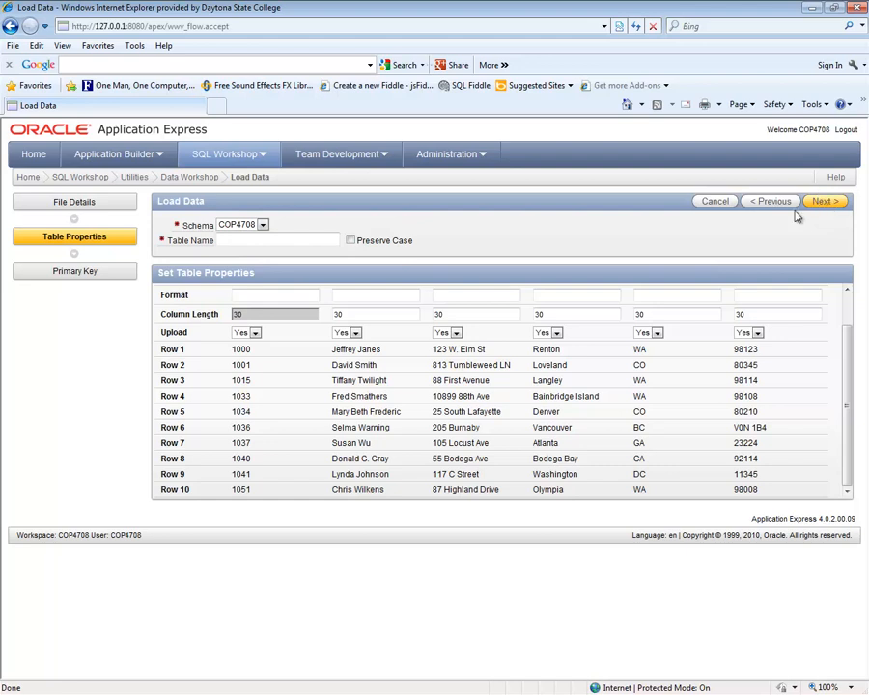
- Name the new table CustomerTable and load the data with a new ID primary key column generated from a new sequence
{"action": "left_click", "coordinate": [280, 241]}
{"action": "type", "text": "Customer"}
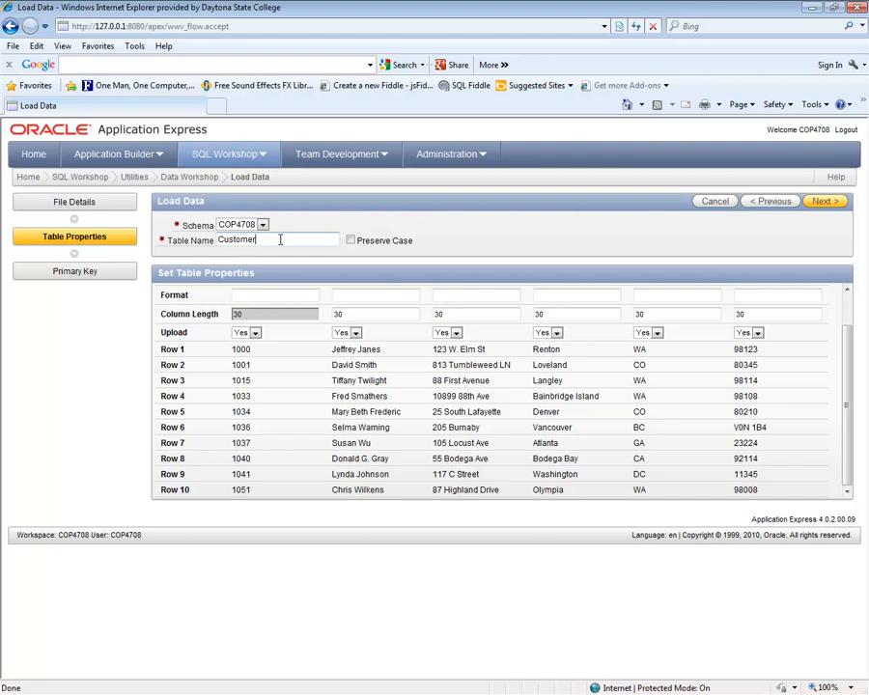
{"action": "type", "text": "Table"}
{"action": "left_click", "coordinate": [822, 202]}
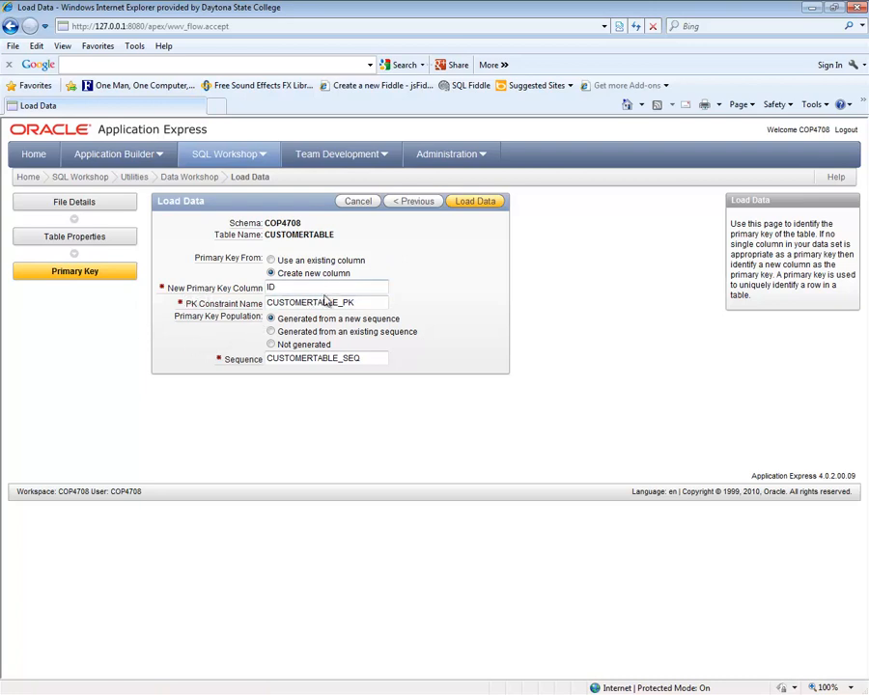
{"action": "left_click", "coordinate": [476, 202]}
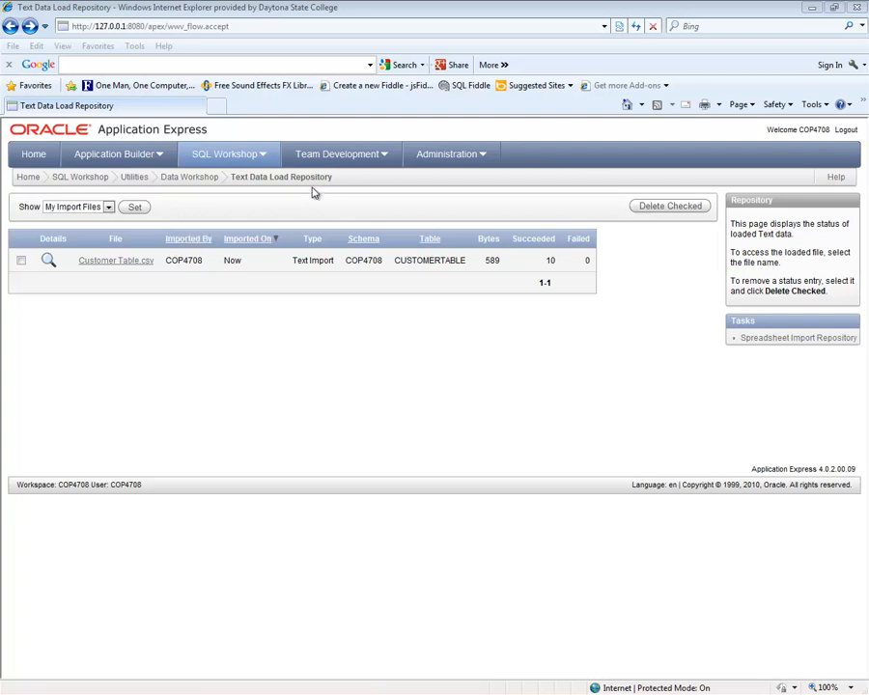
- Open the Table Columns report from the Object Reports utility and filter its rows by Artist
{"action": "left_click", "coordinate": [135, 179]}
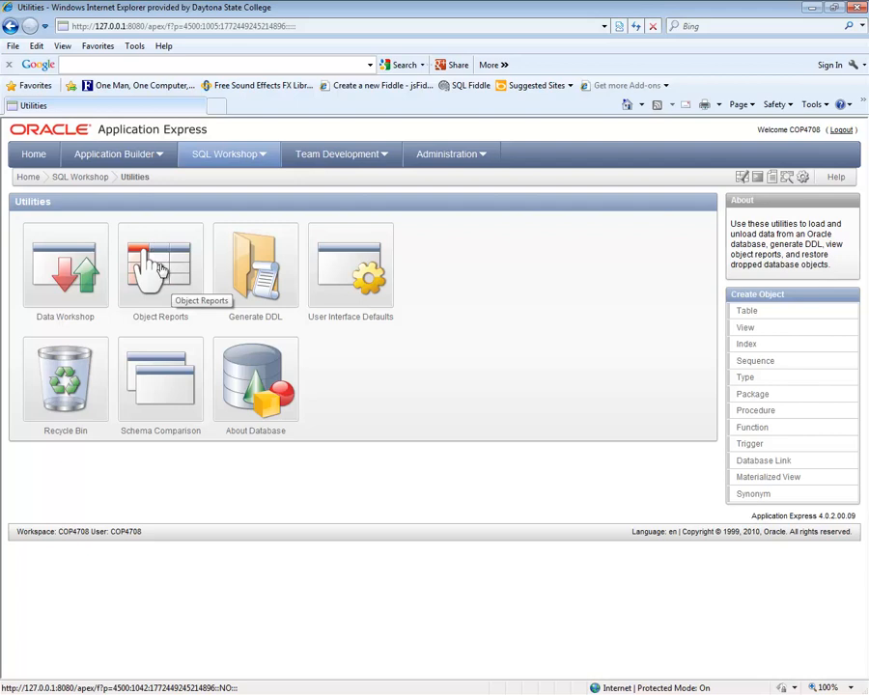
{"action": "left_click", "coordinate": [156, 273]}
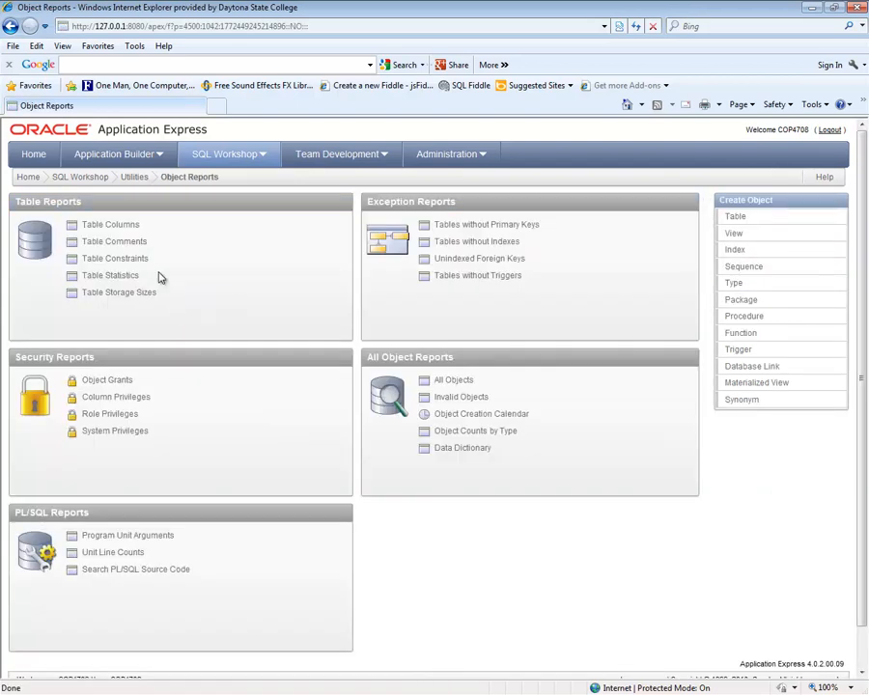
{"action": "left_click", "coordinate": [96, 228]}
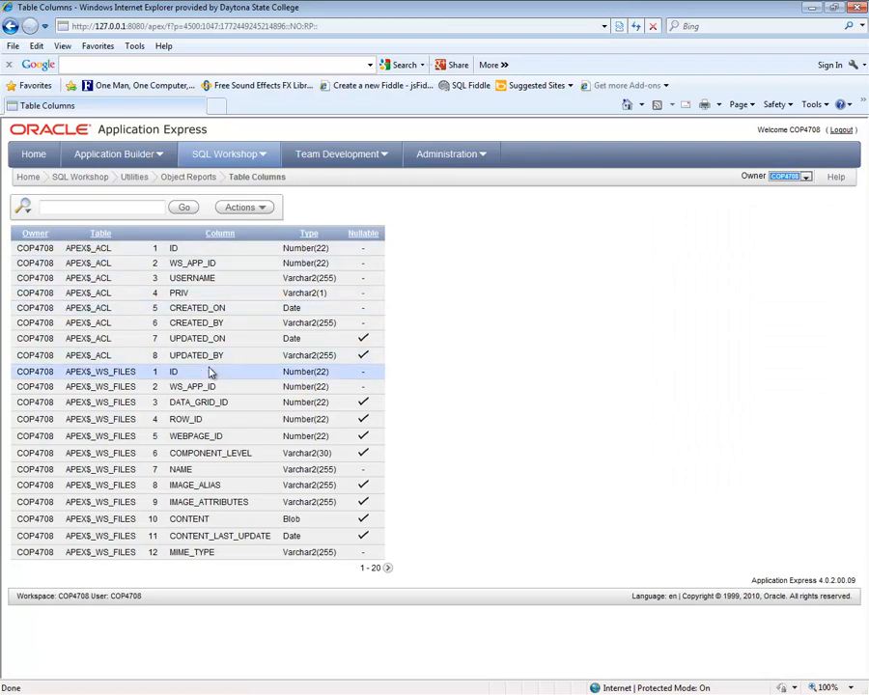
{"action": "left_click", "coordinate": [118, 209]}
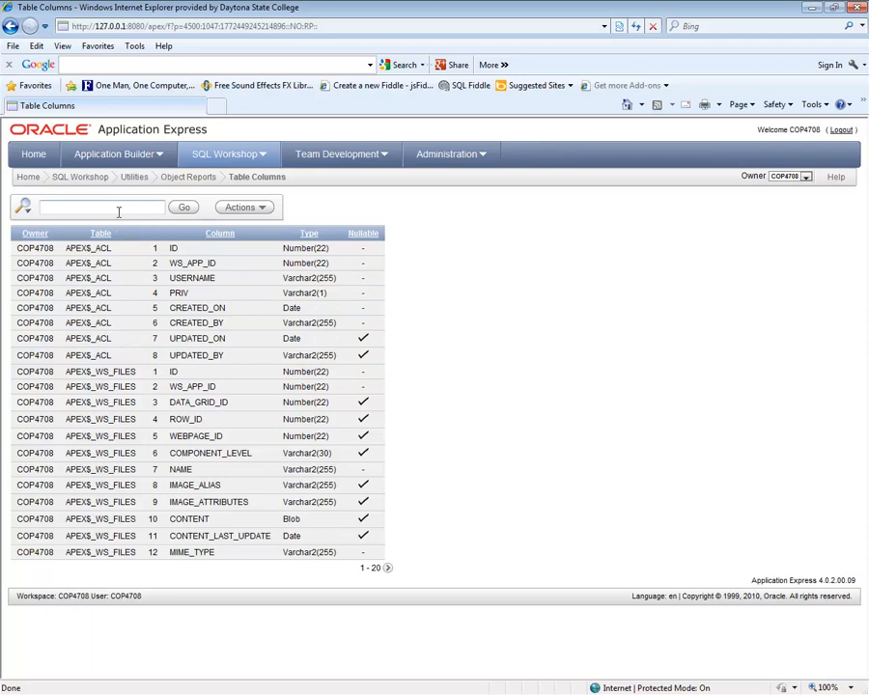
{"action": "type", "text": "Artist"}
{"action": "left_click", "coordinate": [184, 207]}
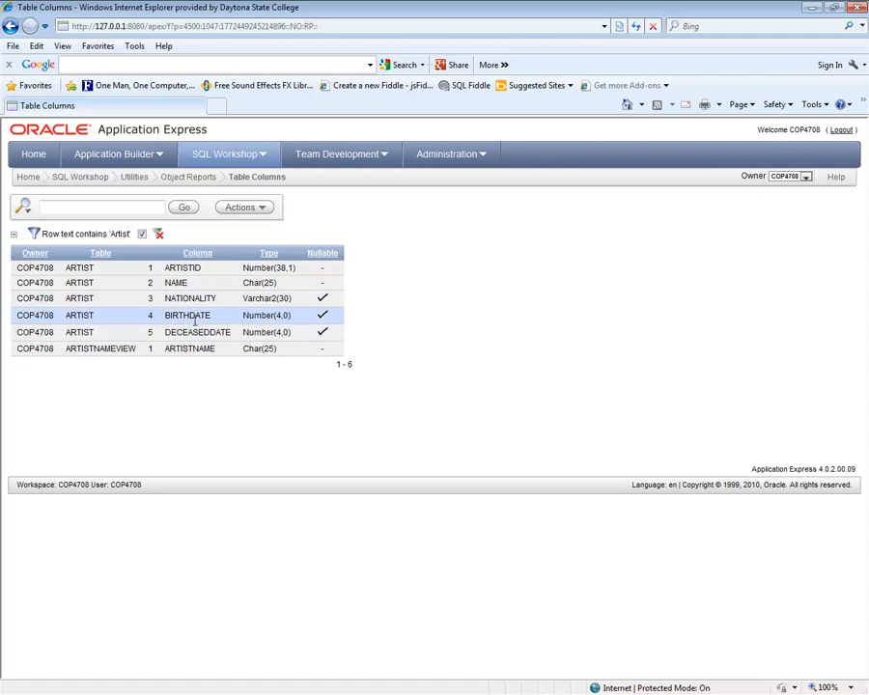
- Filter the Table Columns report by CustomerTable and disable the Artist filter
{"action": "left_click", "coordinate": [87, 206]}
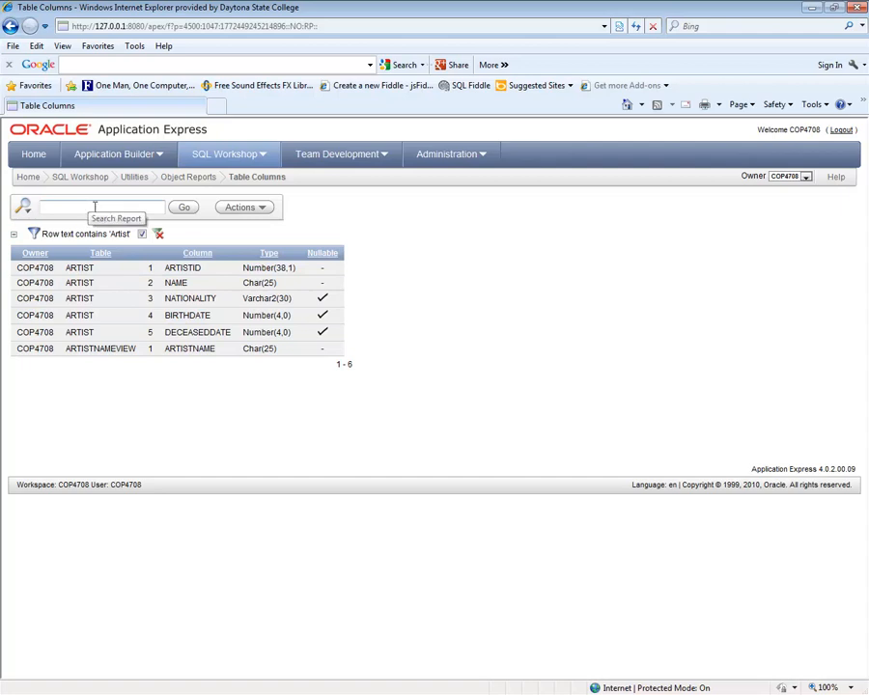
{"action": "type", "text": "Customer"}
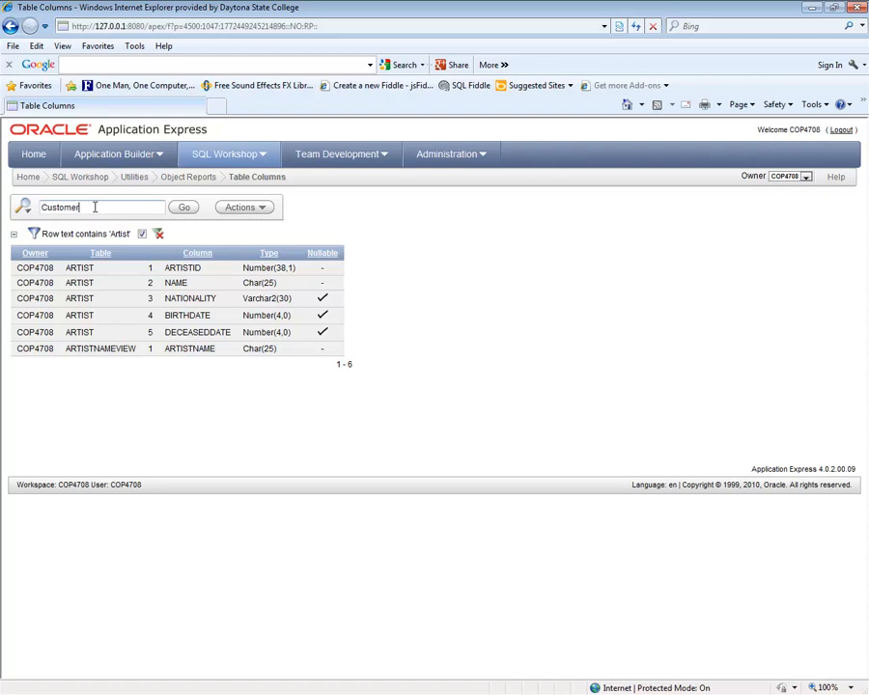
{"action": "type", "text": "Table"}
{"action": "left_click", "coordinate": [184, 208]}
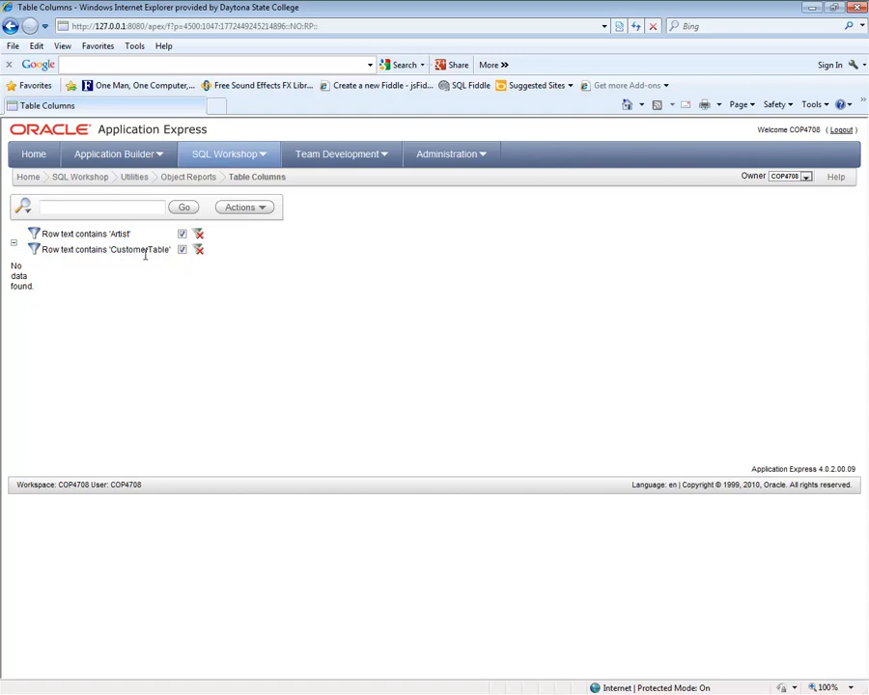
{"action": "left_click", "coordinate": [182, 234]}
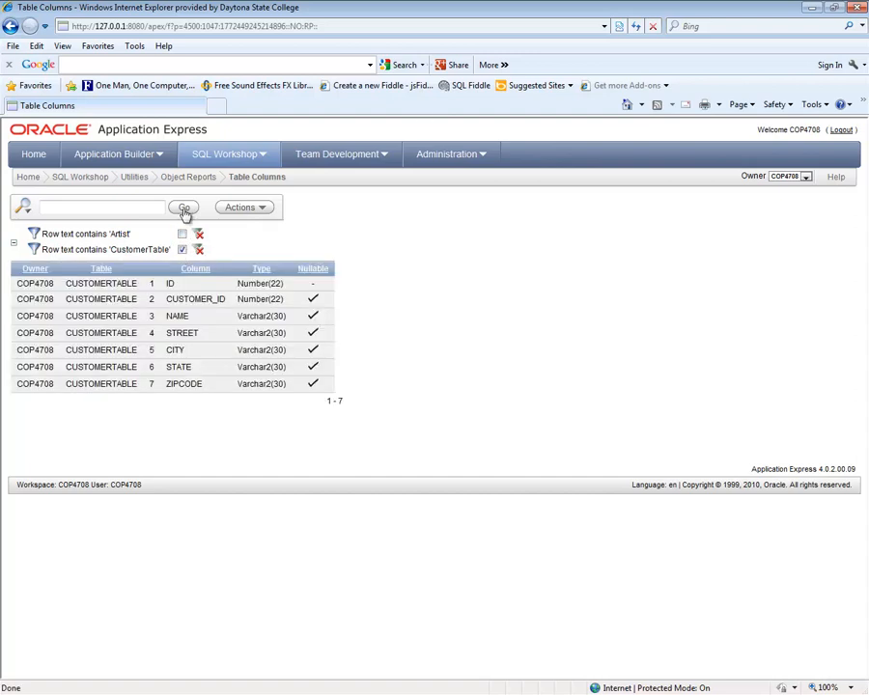